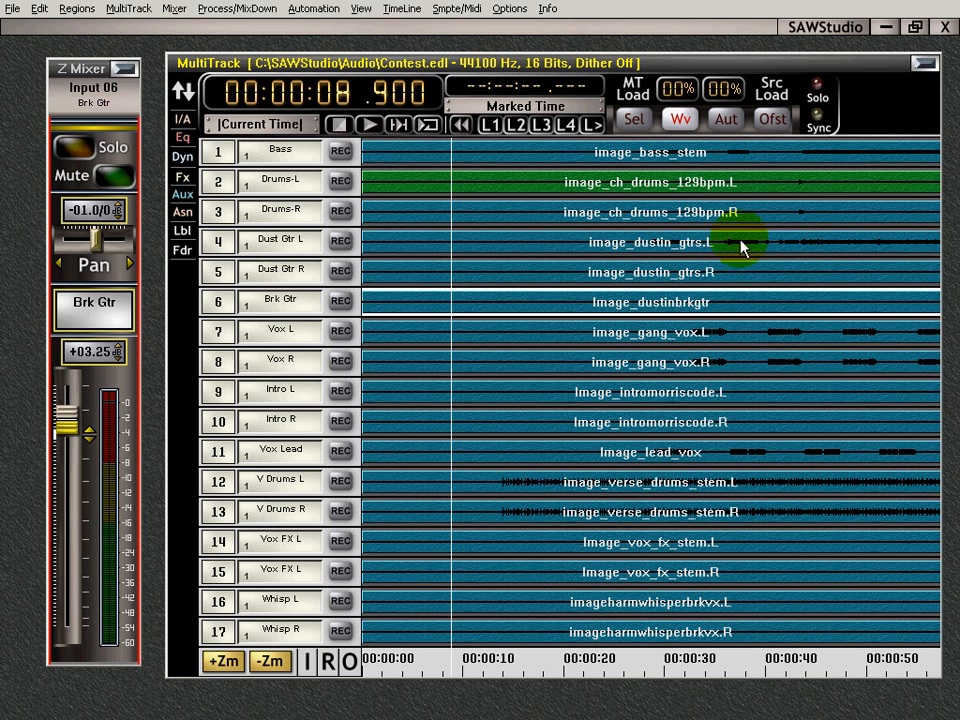
- Toggle the waveform display on the MultiTrack tracks, leaving the waveforms hidden
{"action": "left_click", "coordinate": [681, 118]}
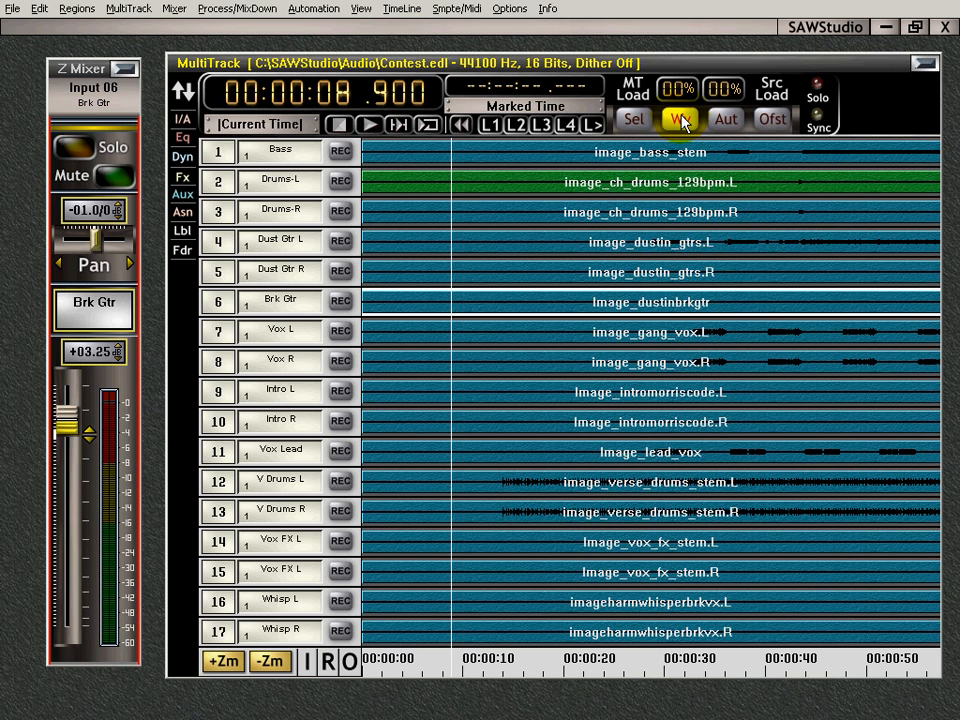
{"action": "left_click", "coordinate": [684, 121]}
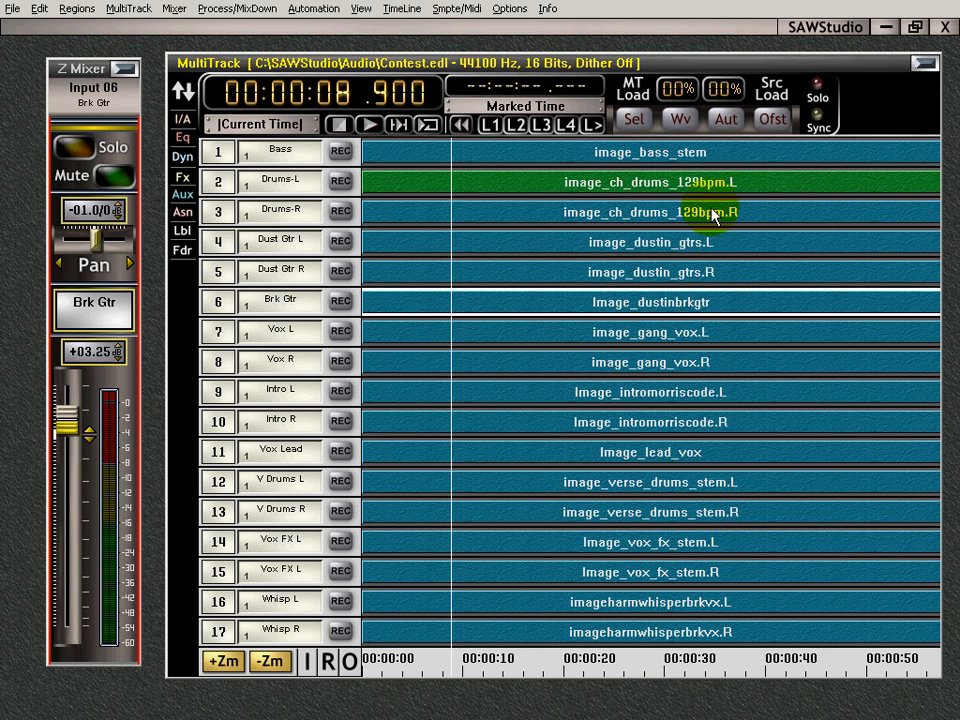
{"action": "left_click", "coordinate": [684, 119]}
{"action": "left_click", "coordinate": [686, 121]}
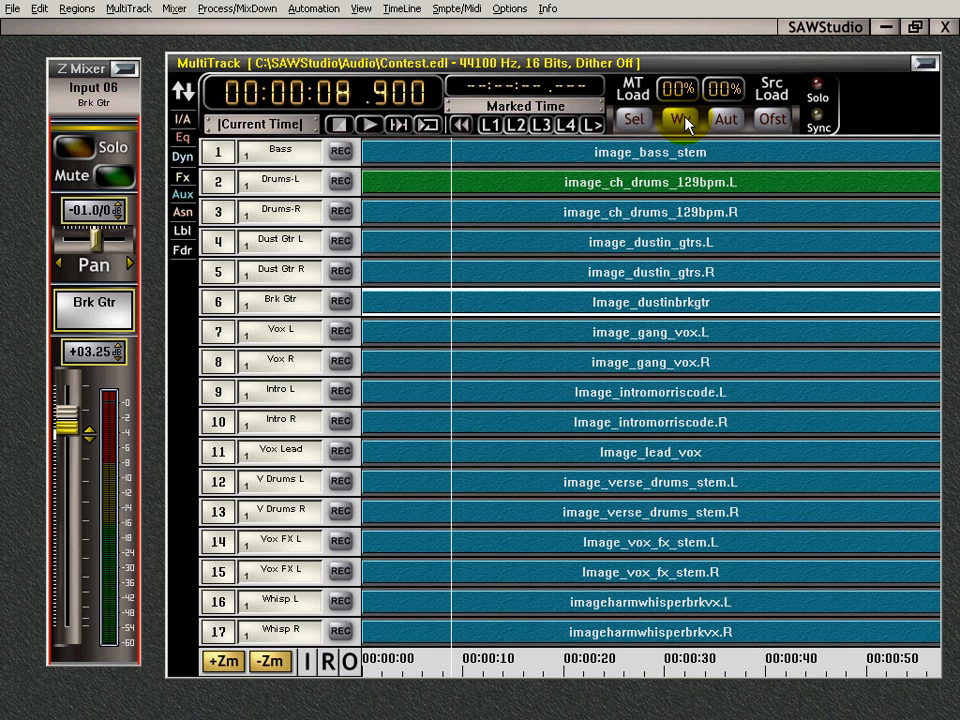
{"action": "left_click", "coordinate": [576, 234]}
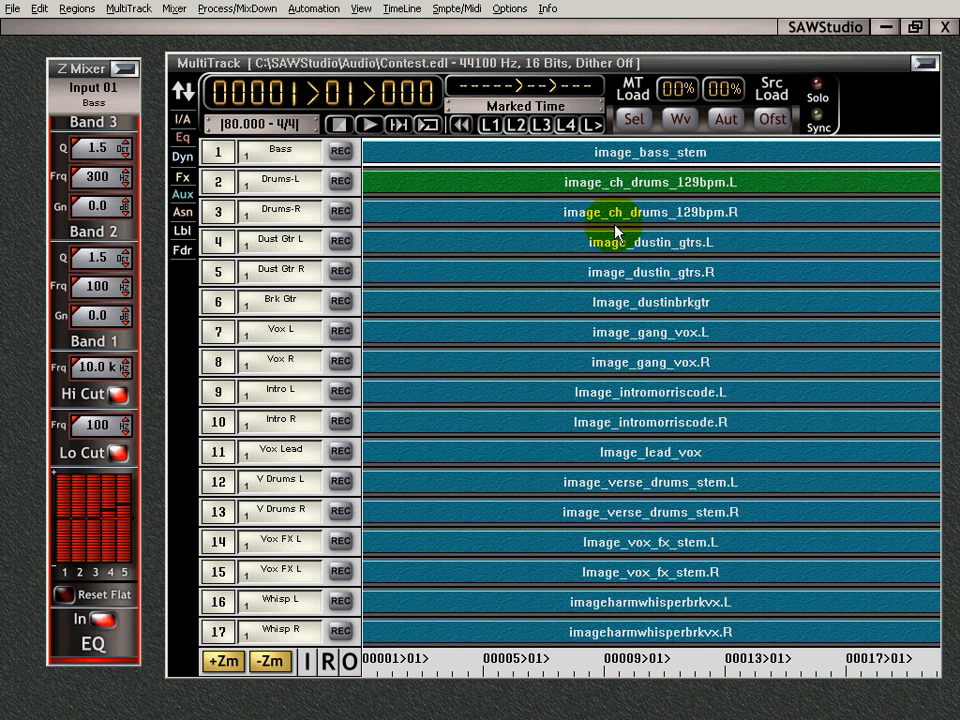
- Turn on automation and record fader moves on the Bass track from position 2>04>000, ending at about +1.5 dB
{"action": "left_click", "coordinate": [728, 121]}
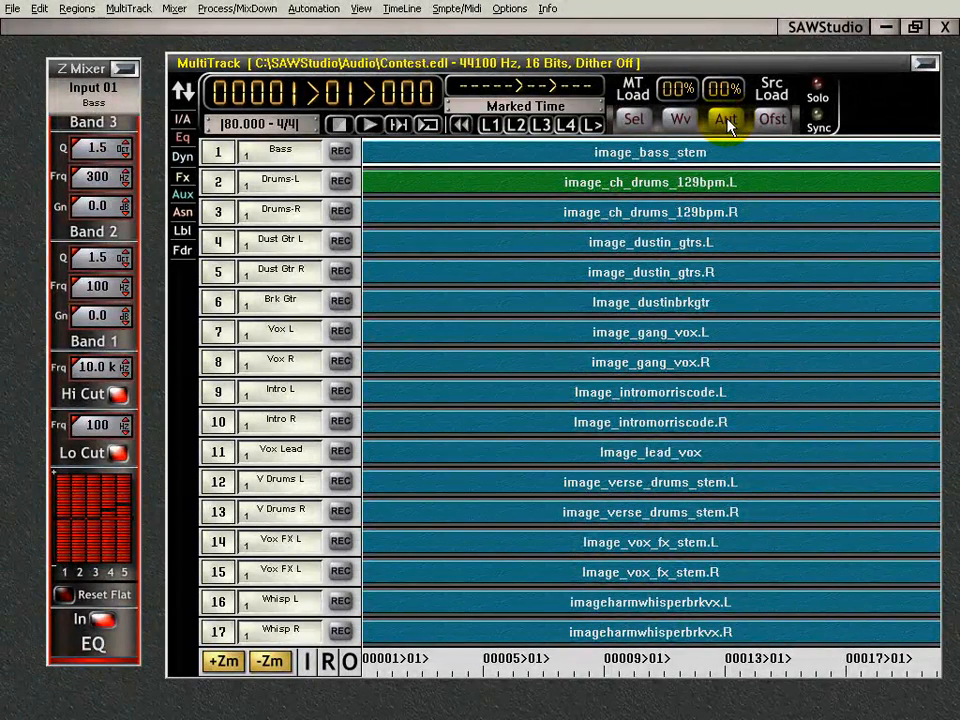
{"action": "left_click", "coordinate": [416, 155]}
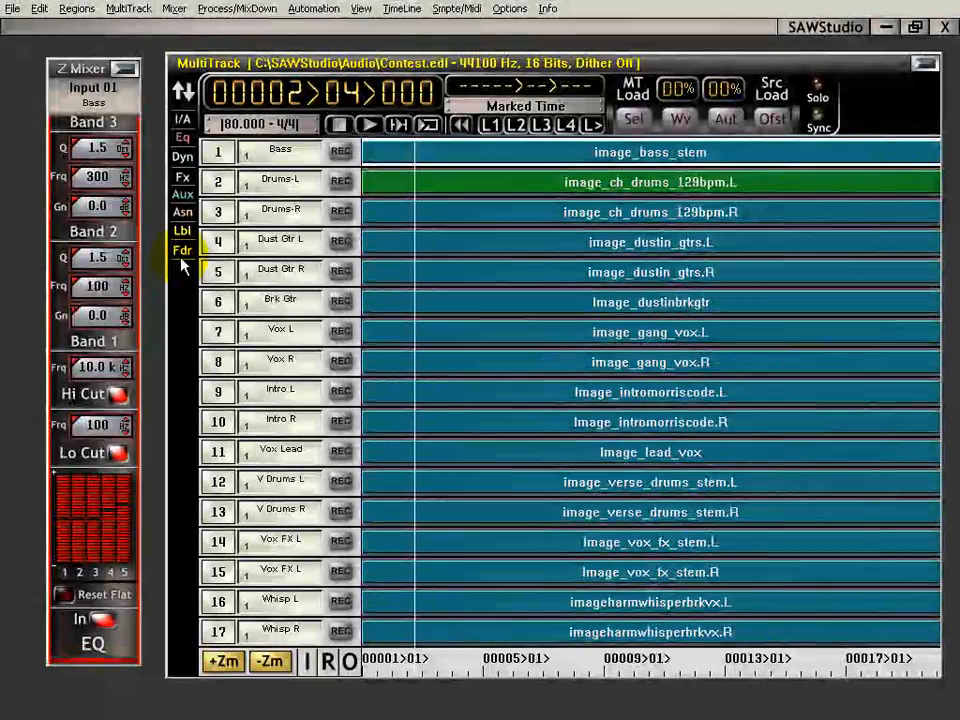
{"action": "left_click", "coordinate": [182, 252]}
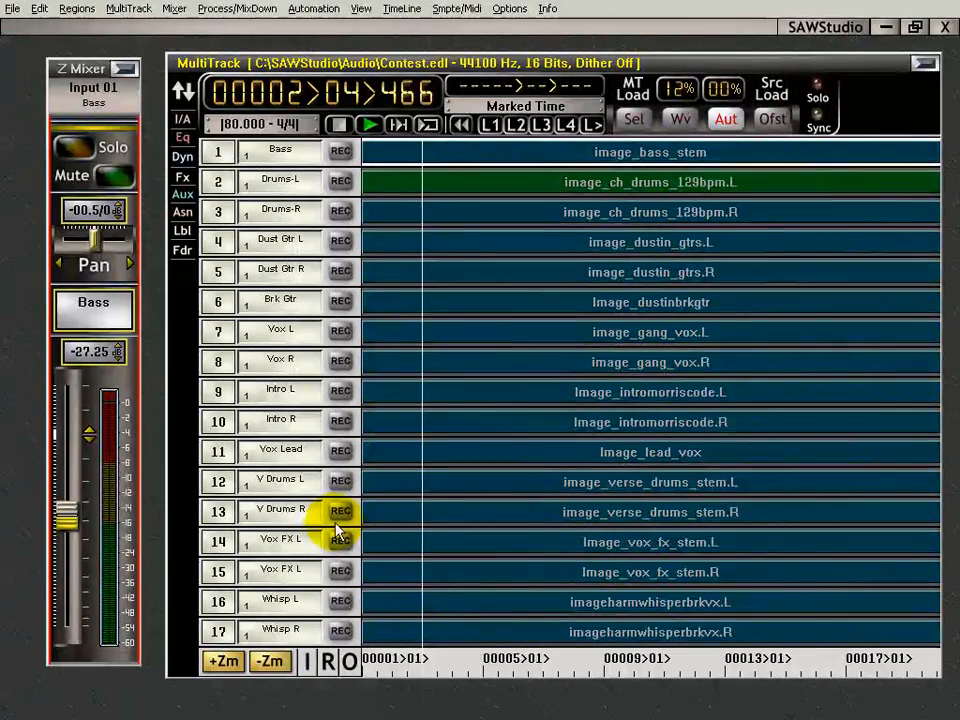
{"action": "left_click_drag", "start_coordinate": [71, 517], "coordinate": [64, 439]}
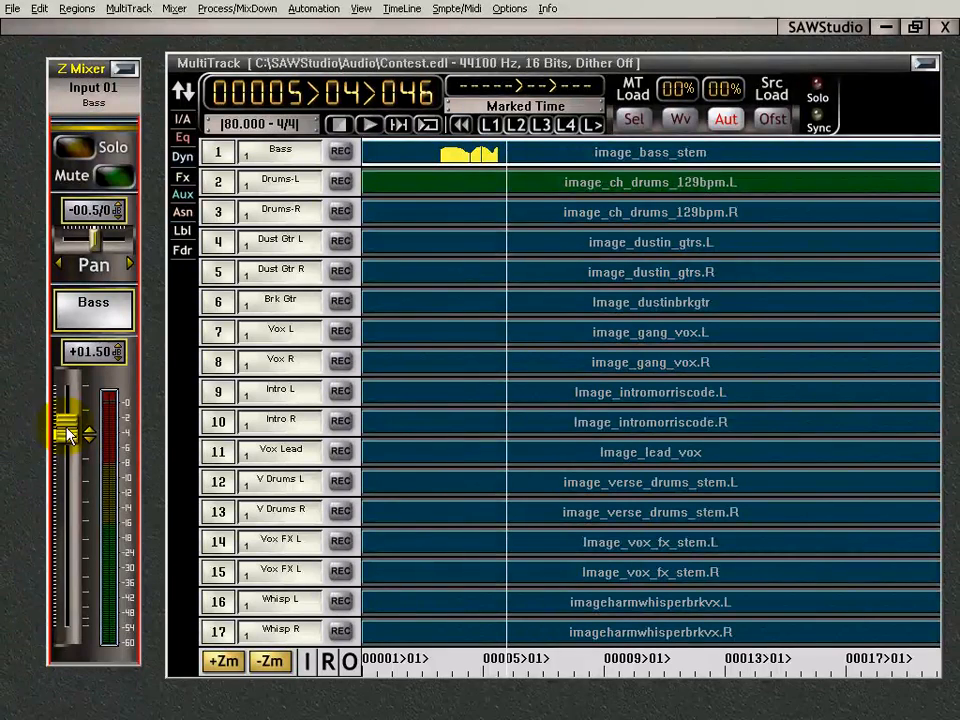
- Play back the Bass track's fader automation from position 3>03>000 and stop after the recorded moves
{"action": "left_click", "coordinate": [439, 159]}
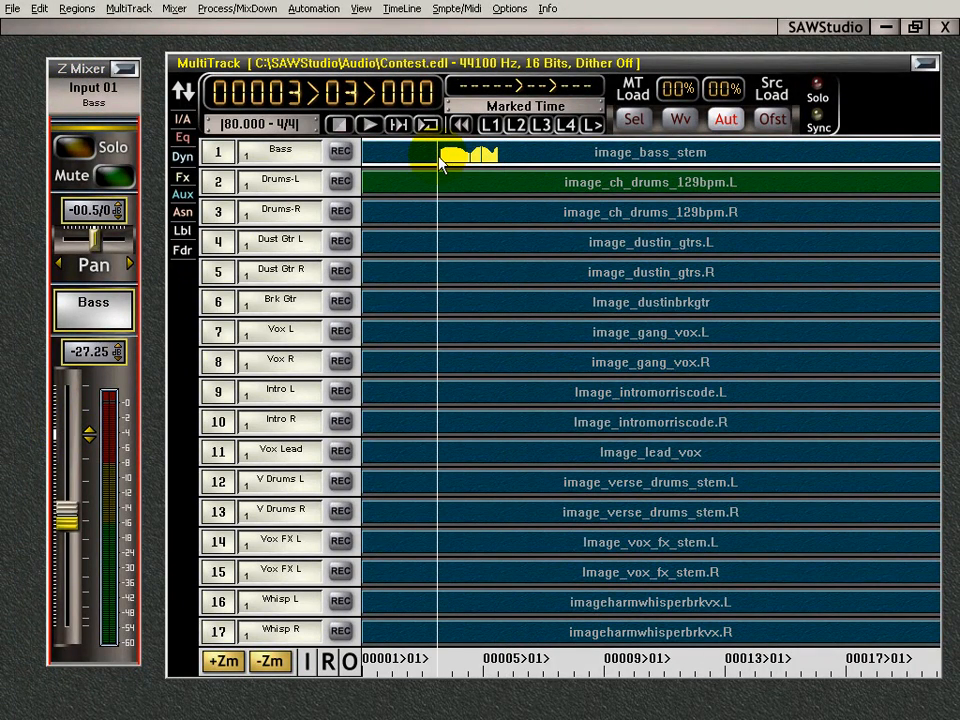
{"action": "key", "text": "space"}
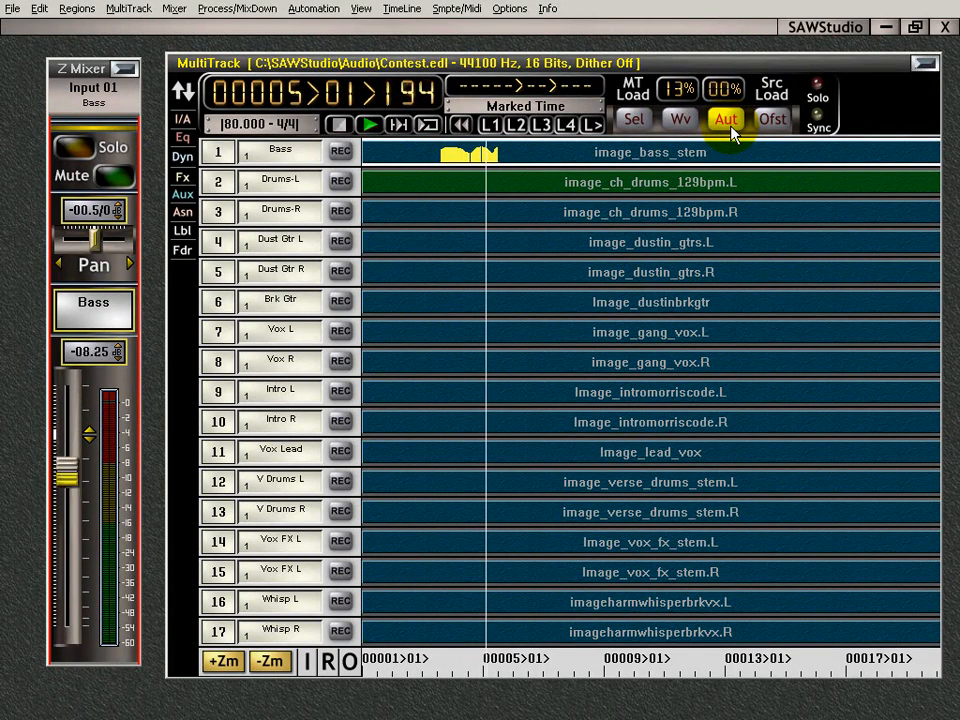
{"action": "key", "text": "space"}
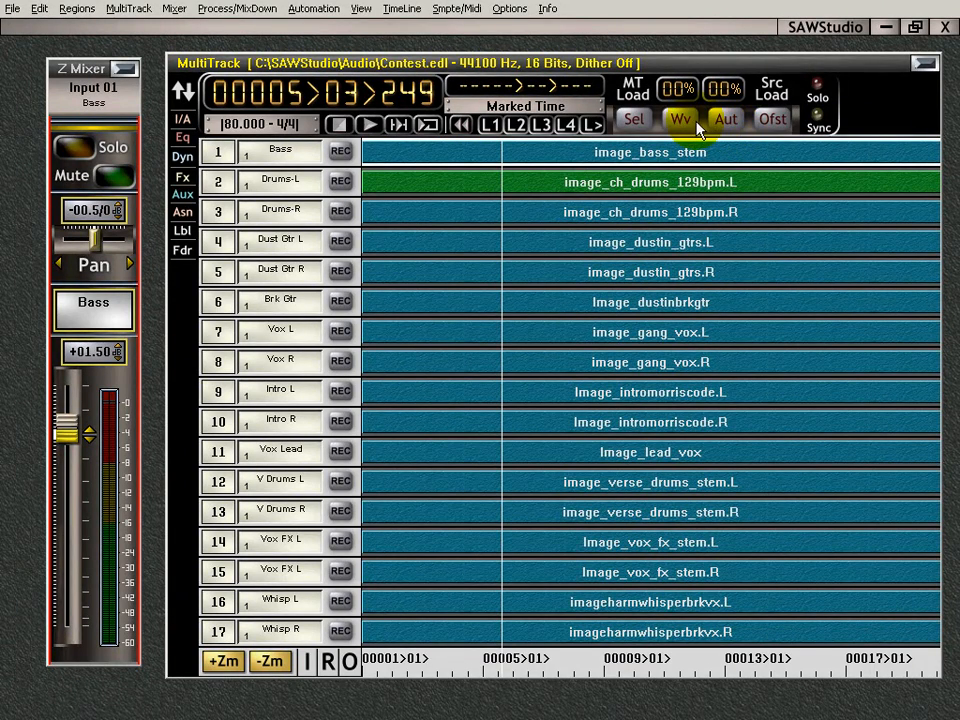
- Show waveforms together with automation data on all tracks and view the list of automation data types that can be displayed
{"action": "left_click", "coordinate": [692, 122]}
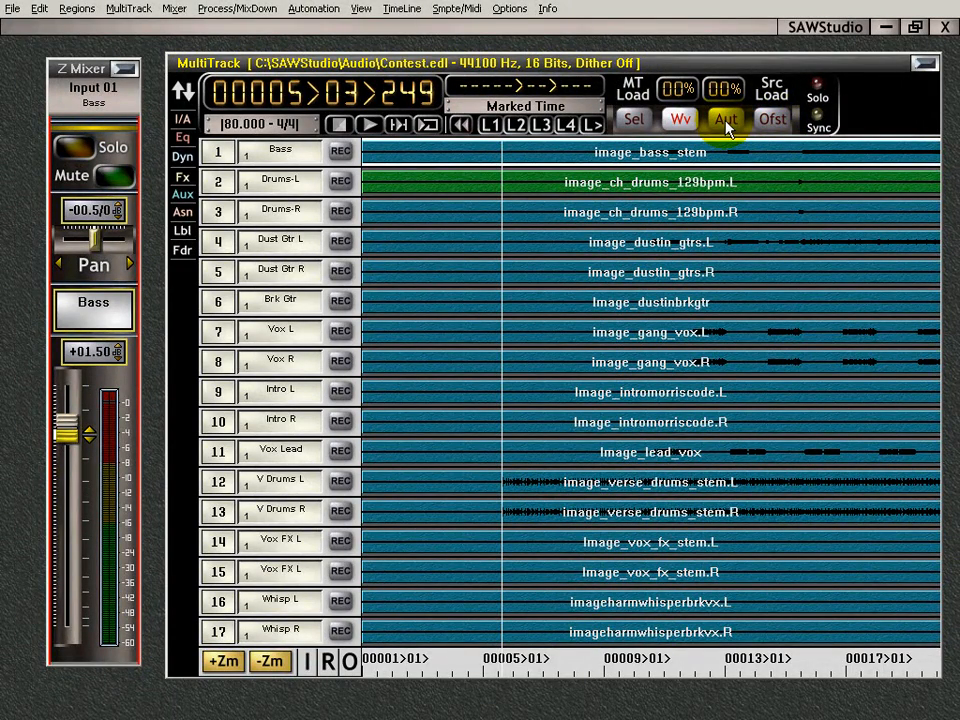
{"action": "left_click", "coordinate": [729, 121]}
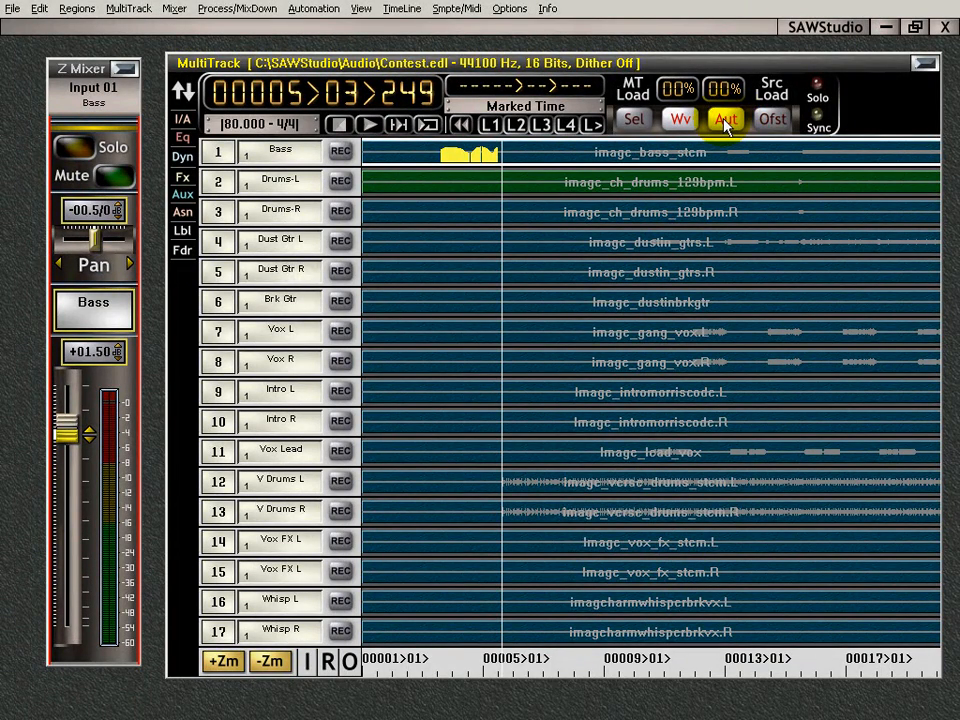
{"action": "right_click", "coordinate": [726, 122]}
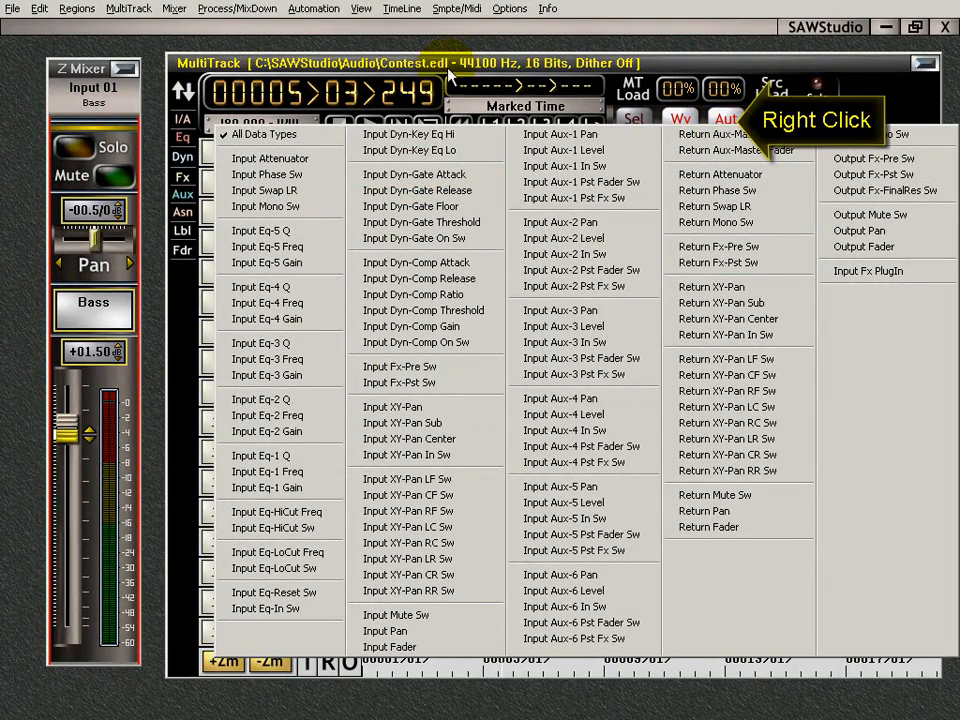
{"action": "left_click", "coordinate": [652, 61]}
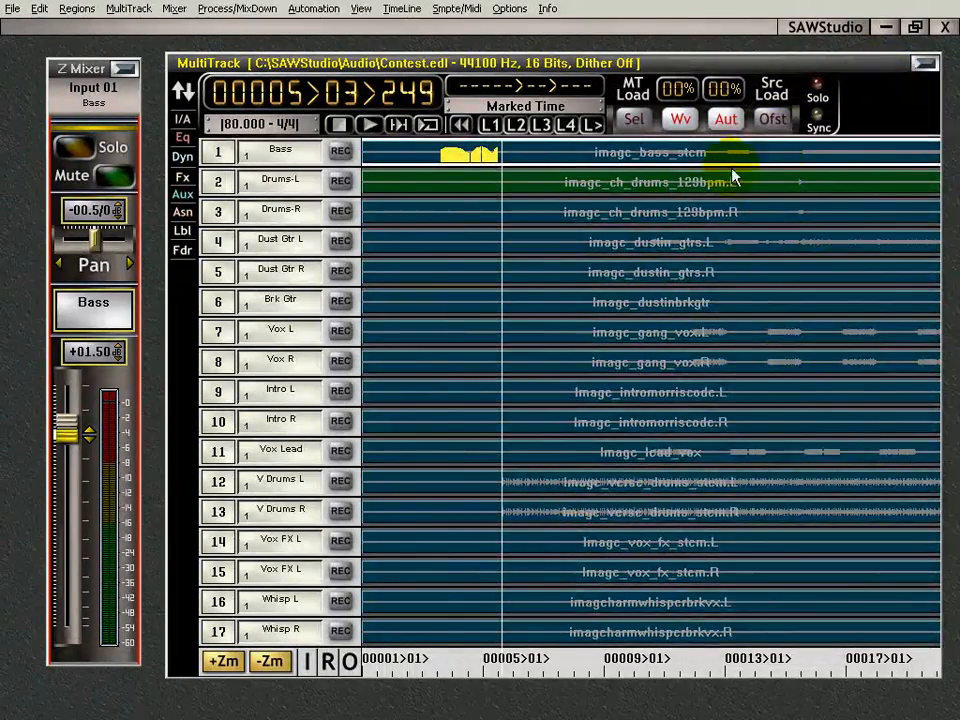
- Toggle the MultiTrack's Ofst mode several times and leave it enabled
{"action": "left_click", "coordinate": [775, 125]}
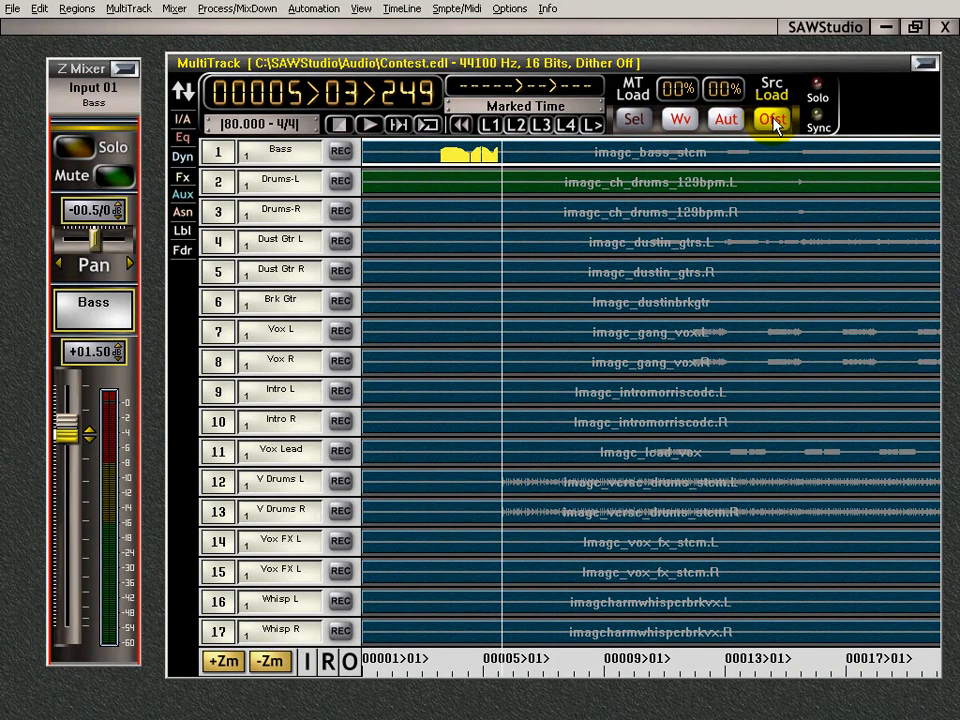
{"action": "key", "text": "o"}
{"action": "key", "text": "o"}
{"action": "key", "text": "o"}
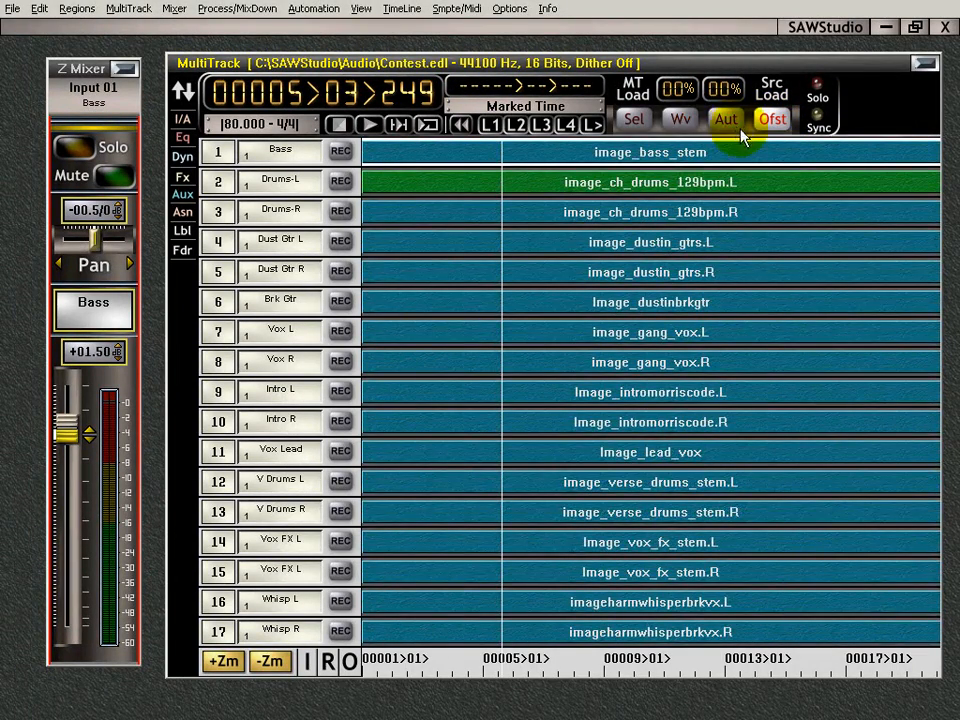
{"action": "left_click", "coordinate": [772, 124]}
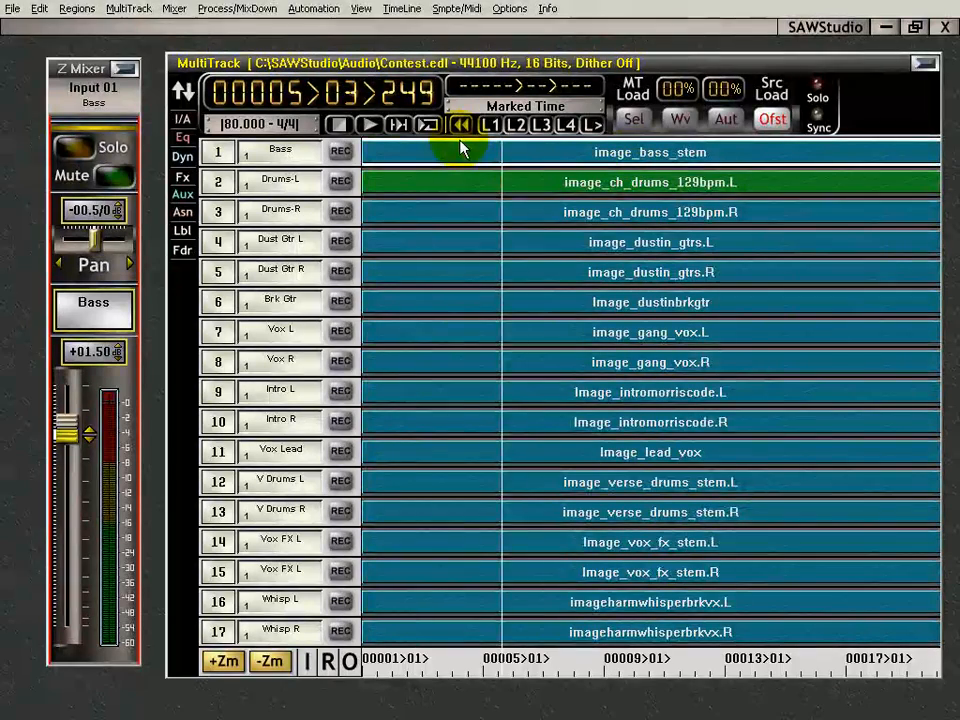
- Solo the Bass track at position 3>01>000 and move the solo through the drum and guitar tracks to Vox L
{"action": "left_click", "coordinate": [423, 152]}
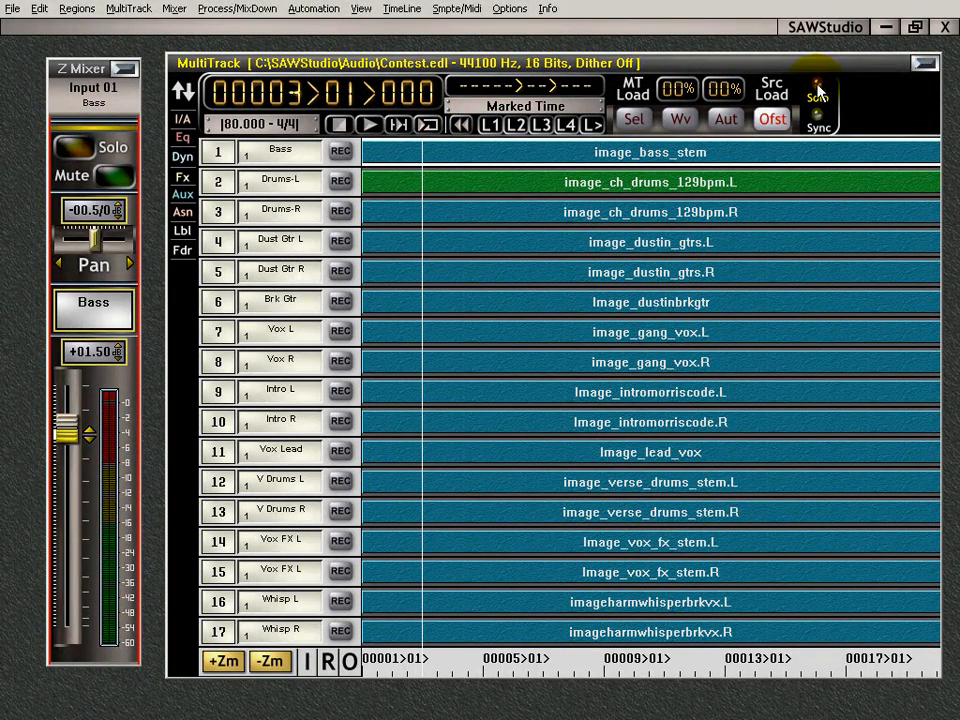
{"action": "left_click", "coordinate": [818, 87]}
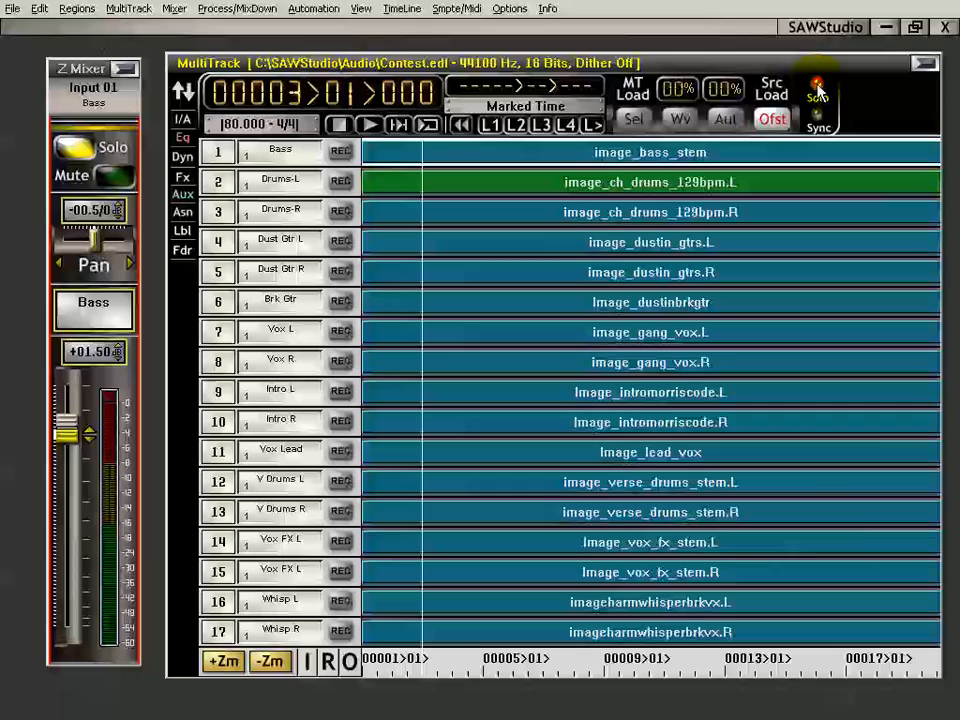
{"action": "left_click", "coordinate": [484, 181]}
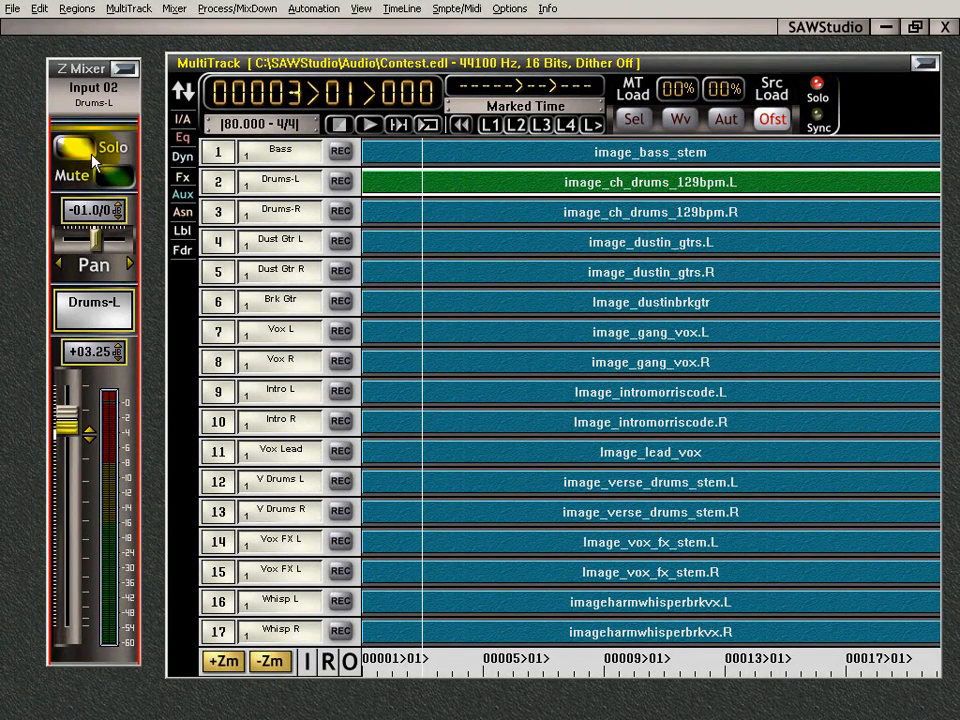
{"action": "left_click", "coordinate": [481, 243]}
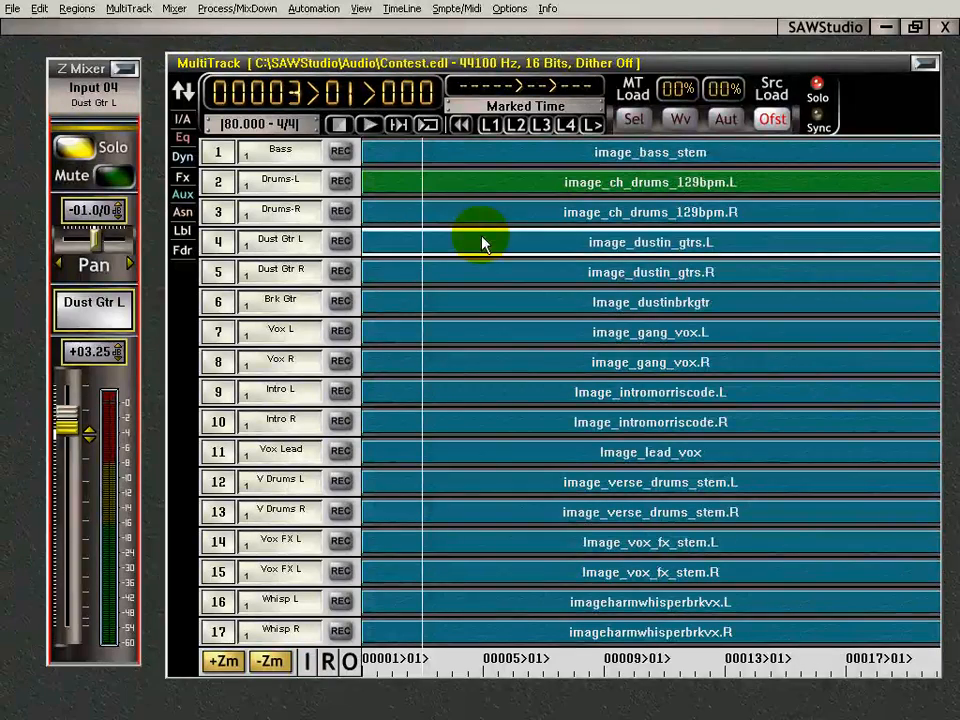
{"action": "left_click", "coordinate": [489, 276]}
{"action": "left_click", "coordinate": [493, 303]}
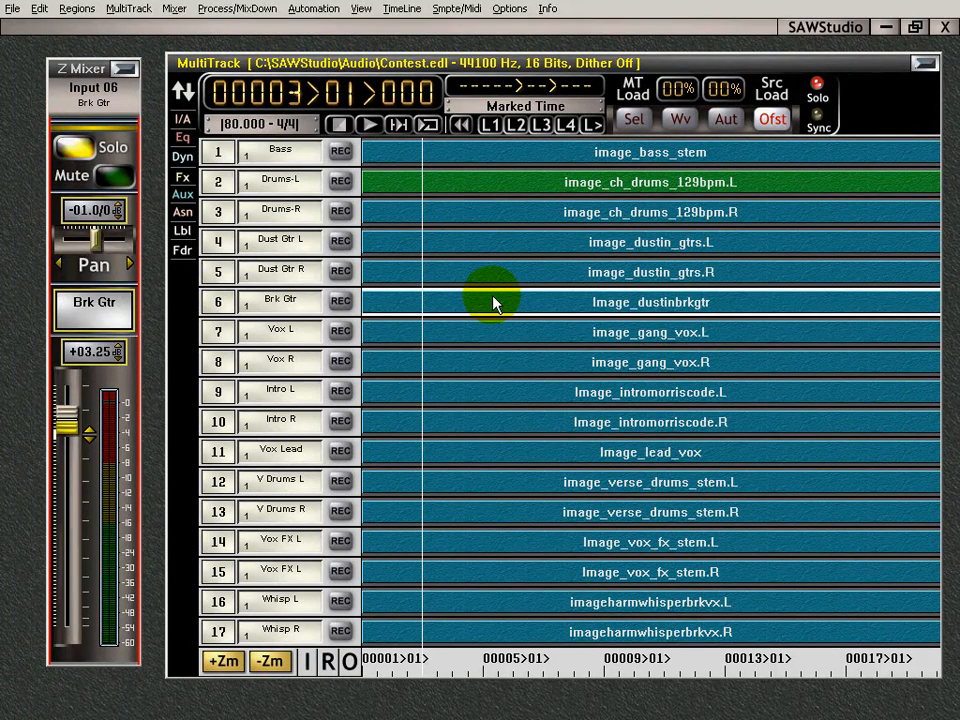
{"action": "key", "text": "Down"}
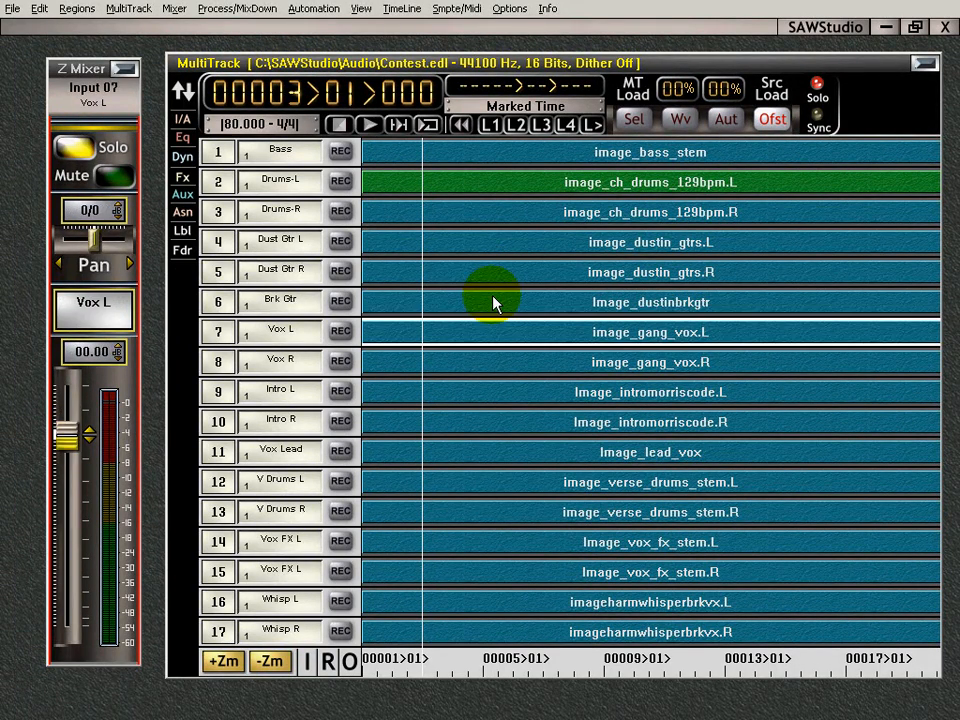
- Turn off the MultiTrack solo mode and switch the Vox L channel's own solo on and off in the mixer
{"action": "left_click", "coordinate": [818, 88]}
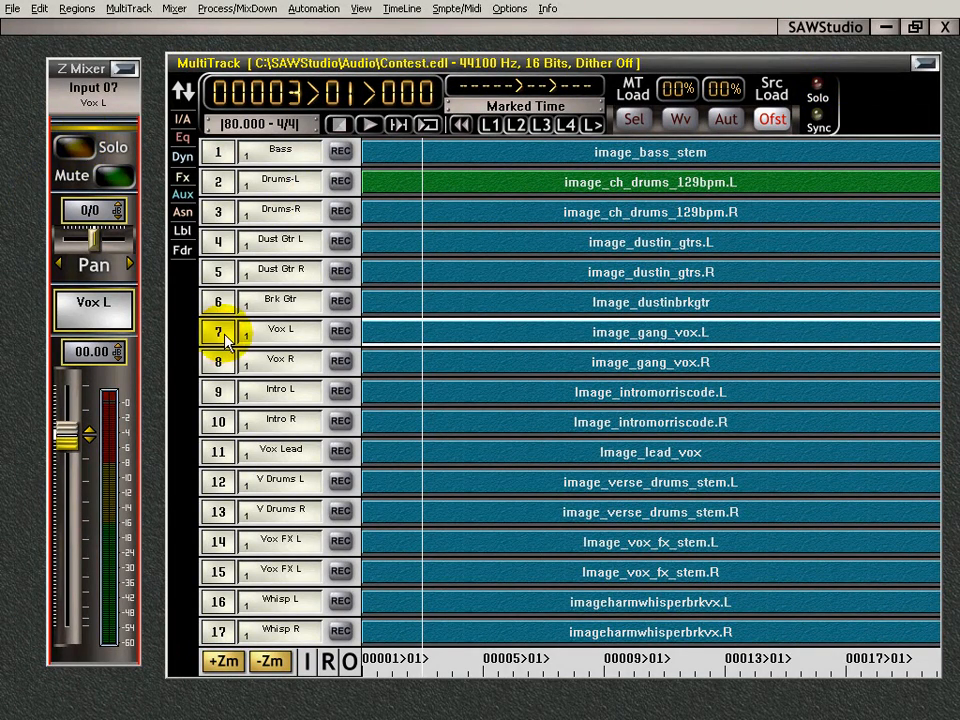
{"action": "left_click", "coordinate": [80, 147]}
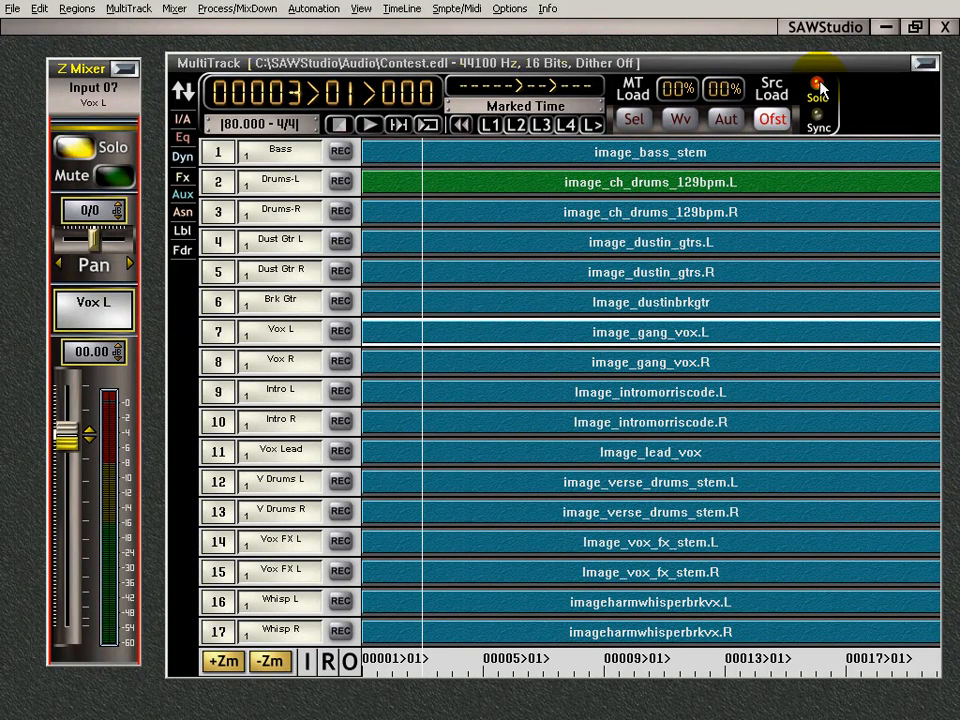
{"action": "left_click", "coordinate": [76, 148]}
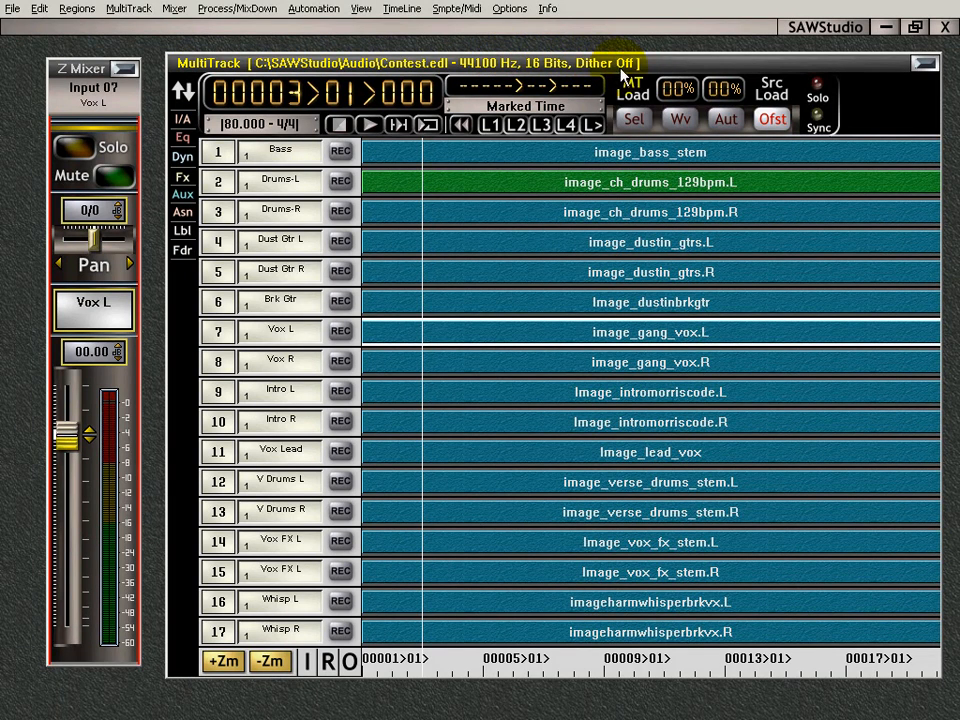
- Open the label editor of input track 1 (Bass) repeatedly, closing it each time without entering a new label
{"action": "double_click", "coordinate": [278, 152]}
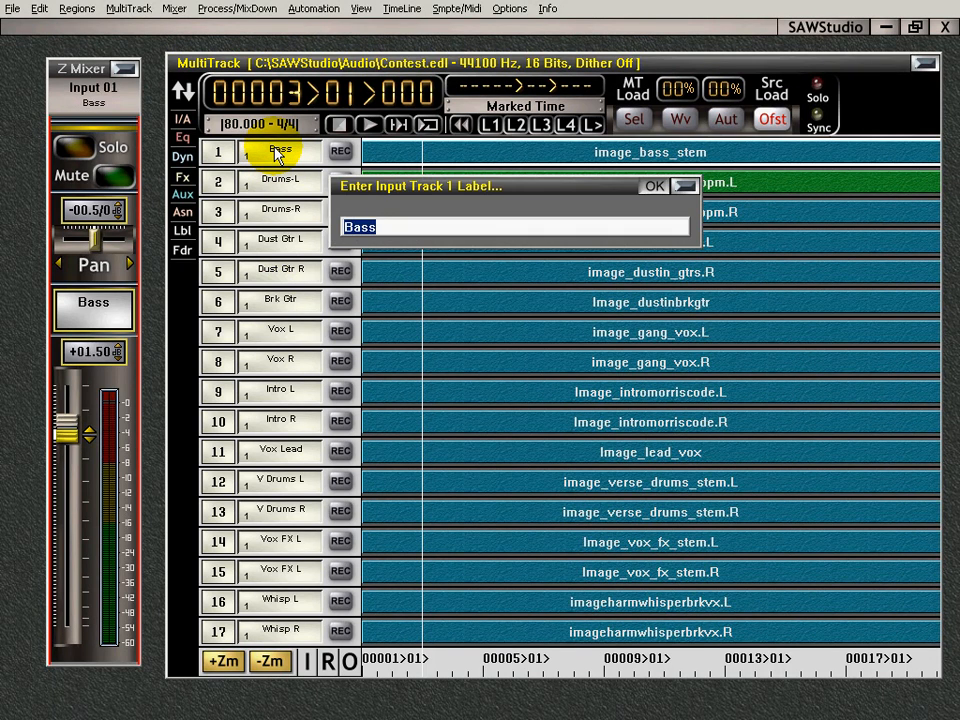
{"action": "left_click", "coordinate": [682, 190]}
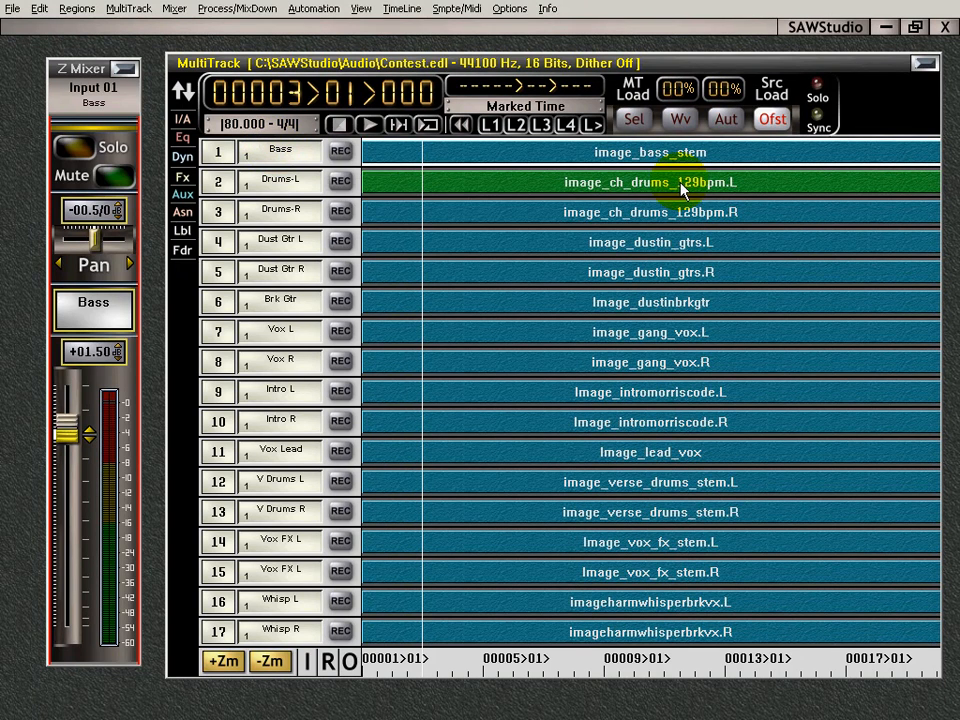
{"action": "double_click", "coordinate": [293, 160]}
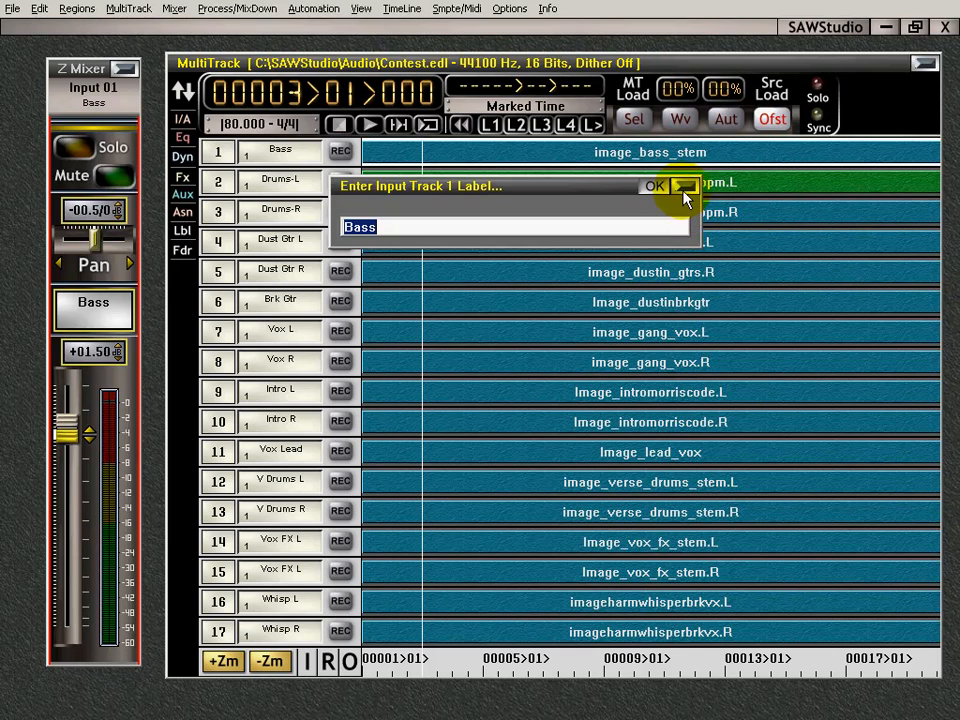
{"action": "left_click", "coordinate": [682, 188]}
{"action": "double_click", "coordinate": [280, 157]}
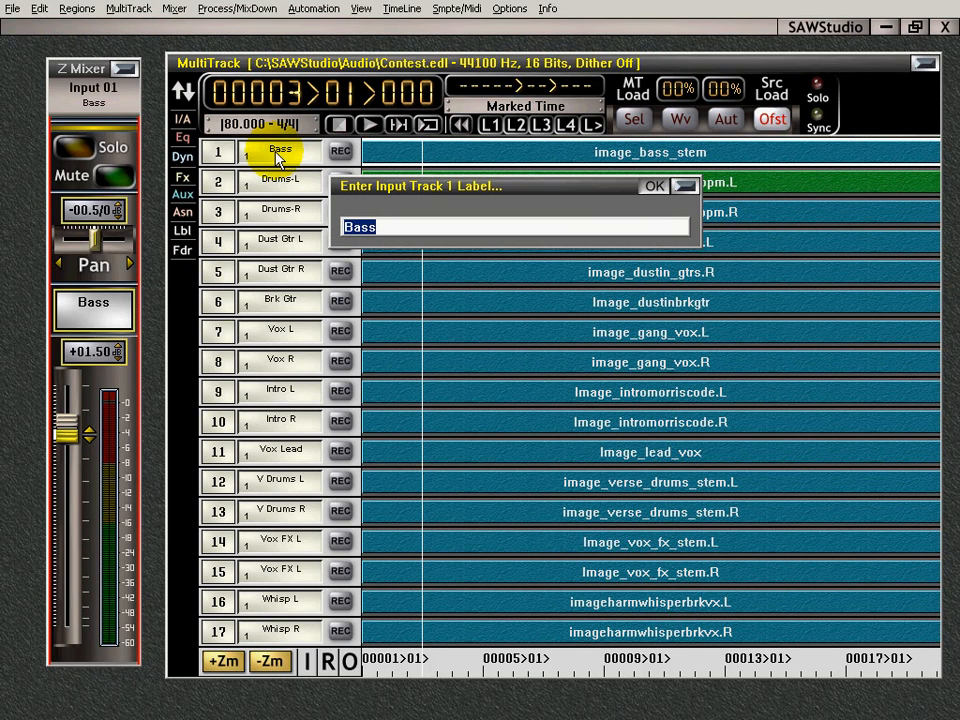
{"action": "left_click", "coordinate": [683, 187]}
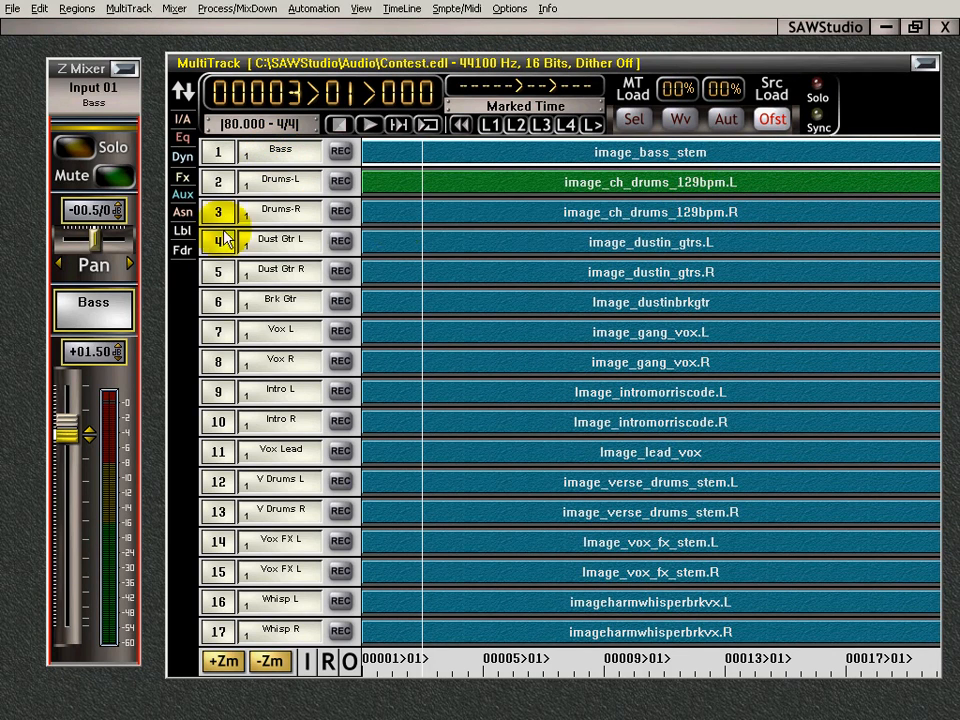
- Open the label editor of input channel 1 in the mixer strip and accept the label Bass
{"action": "left_click", "coordinate": [103, 310]}
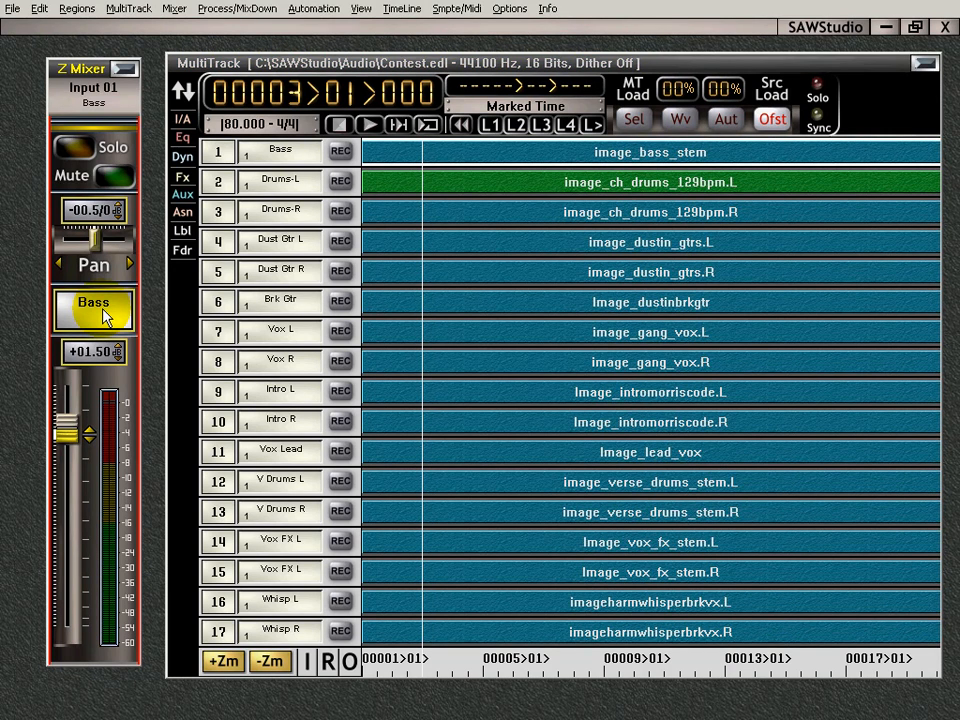
{"action": "left_click", "coordinate": [104, 314]}
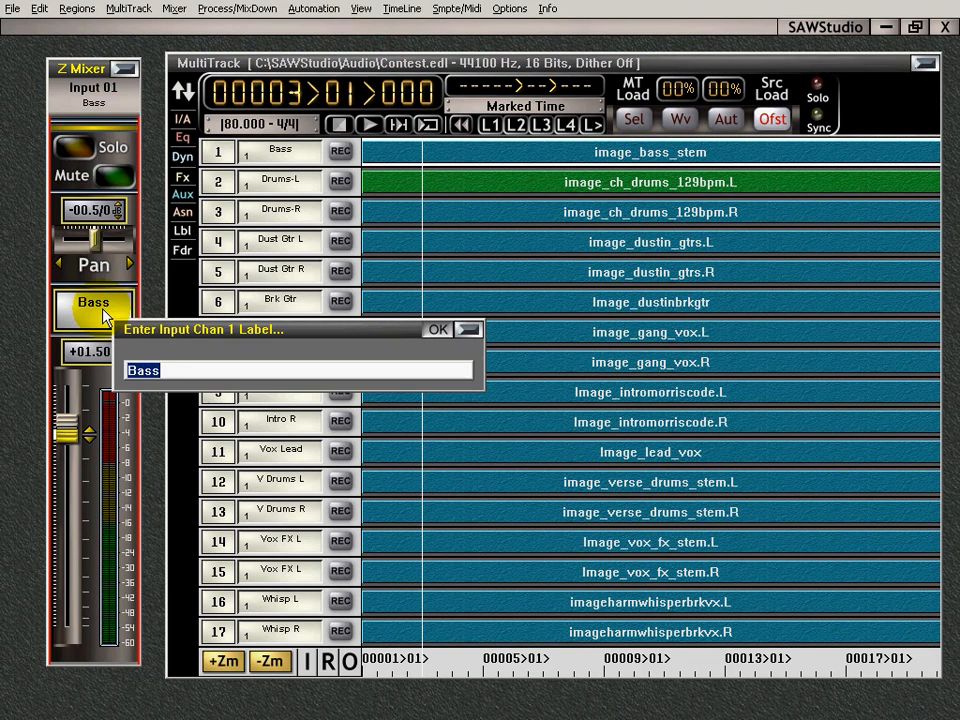
{"action": "left_click", "coordinate": [438, 329]}
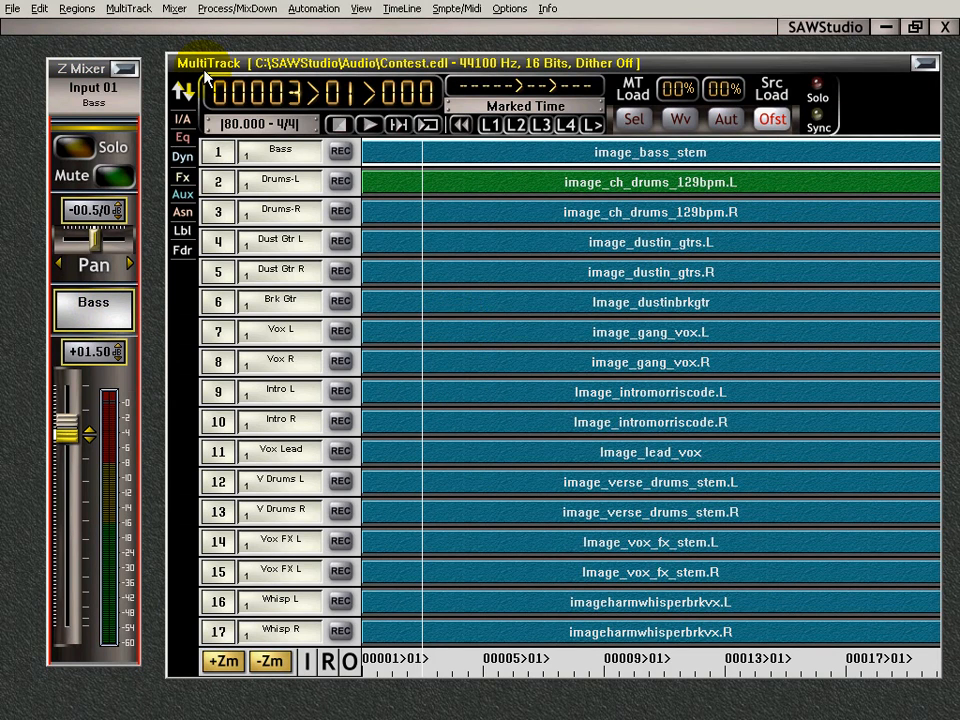
- Open and close the label editor of track 4, and step through the labels from Bass to V Drums L without entering new ones
{"action": "left_click", "coordinate": [278, 242]}
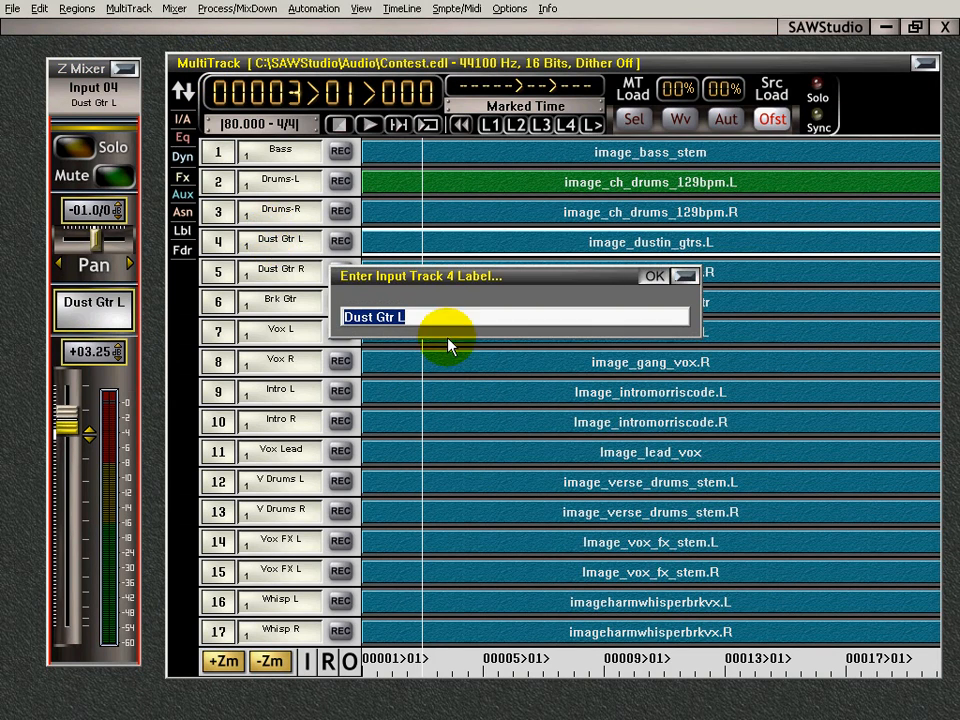
{"action": "left_click", "coordinate": [681, 276]}
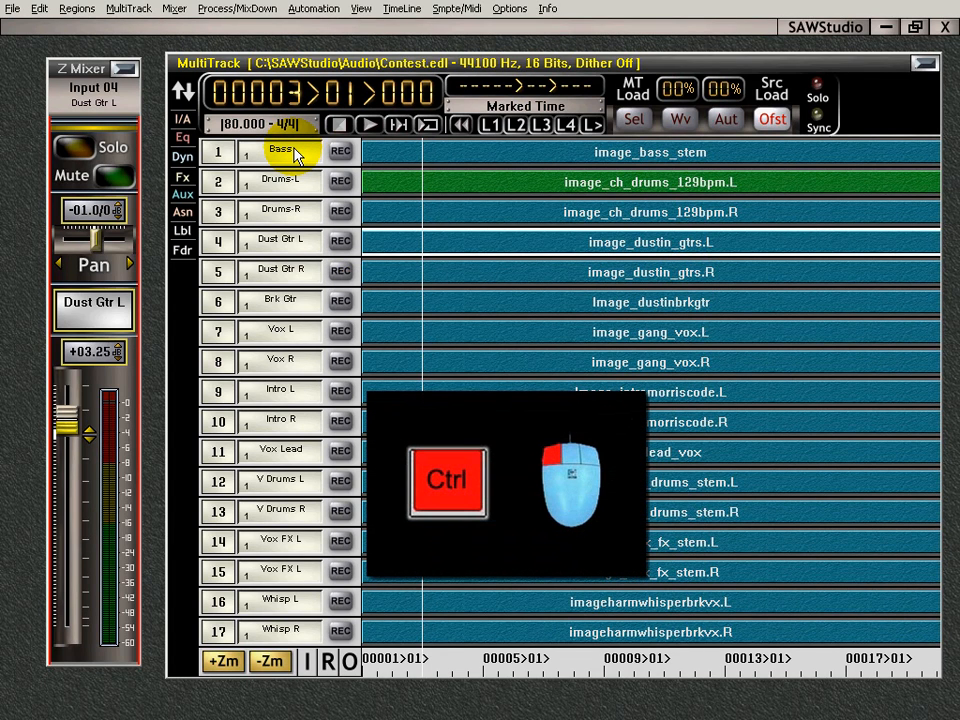
{"action": "left_click", "coordinate": [295, 150], "text": "ctrl"}
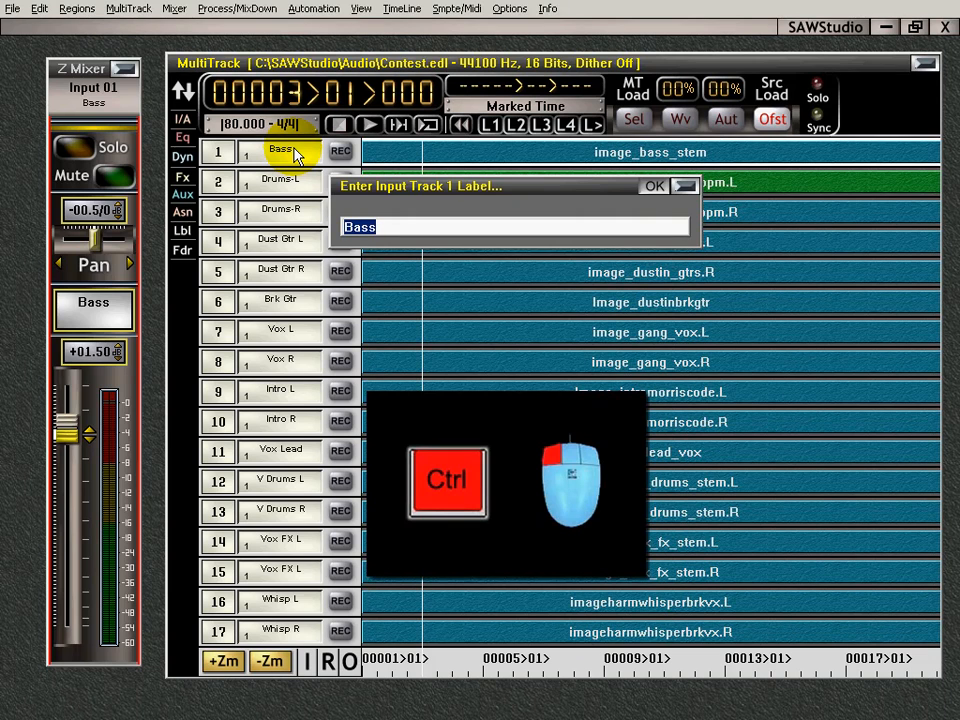
{"action": "key", "text": "Return"}
{"action": "key", "text": "Return"}
{"action": "key", "text": "Return"}
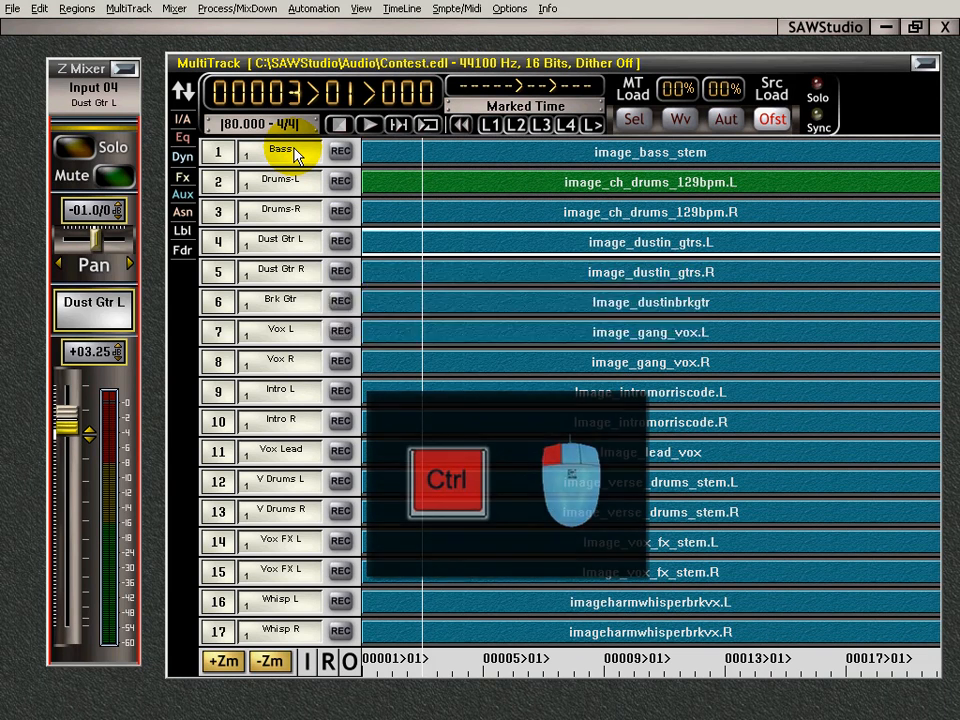
{"action": "key", "text": "Return"}
{"action": "key", "text": "Return"}
{"action": "key", "text": "Return"}
{"action": "key", "text": "Return"}
{"action": "key", "text": "Return"}
{"action": "key", "text": "Return"}
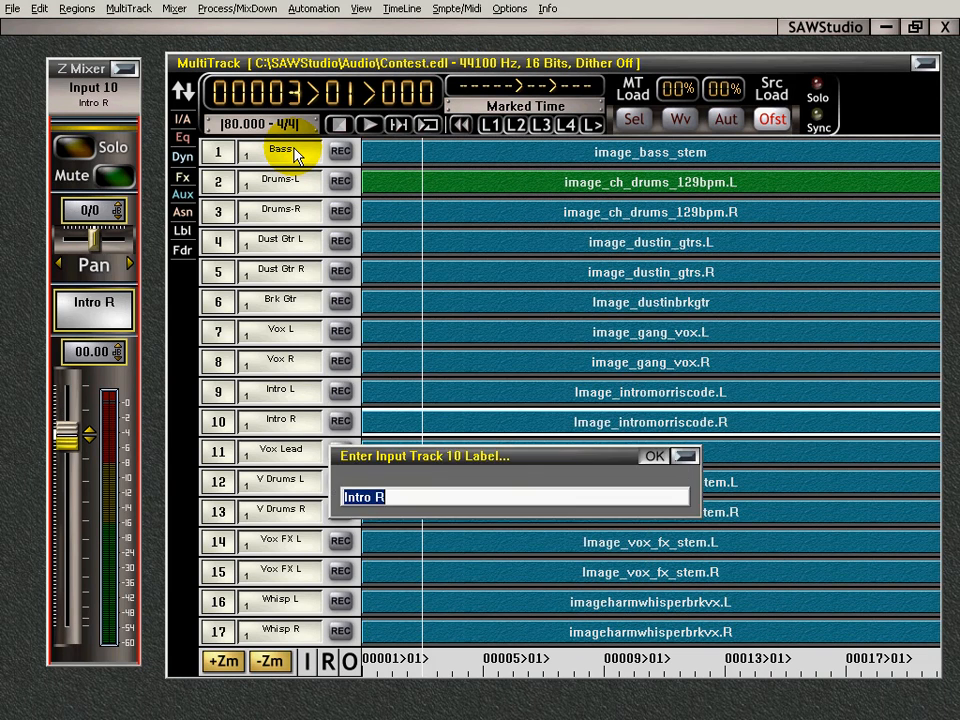
{"action": "key", "text": "Return"}
{"action": "key", "text": "Return"}
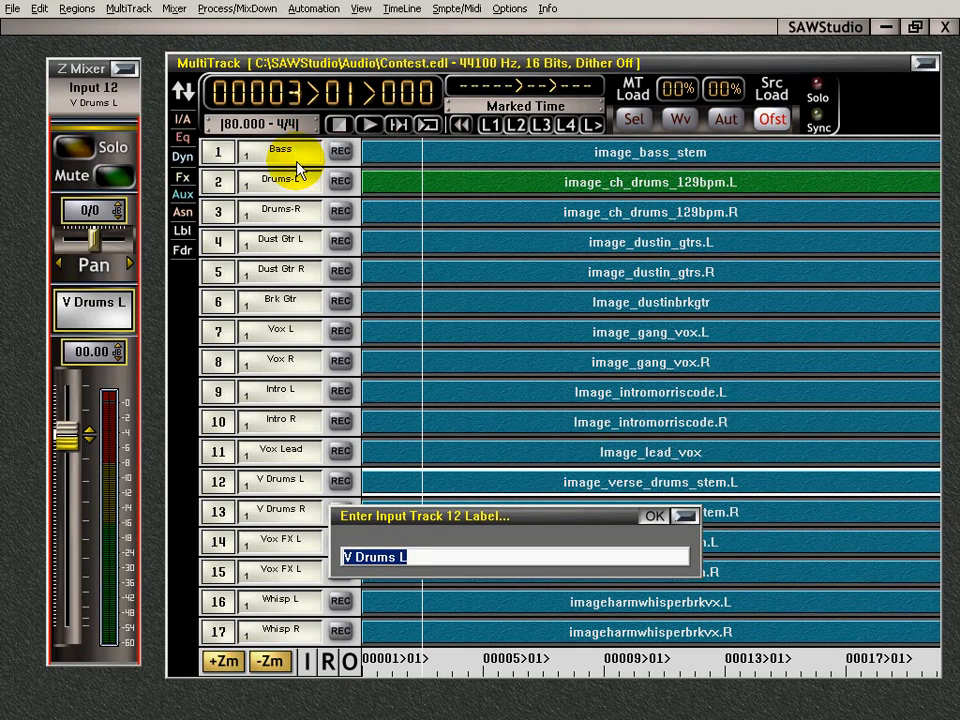
{"action": "left_click", "coordinate": [684, 516]}
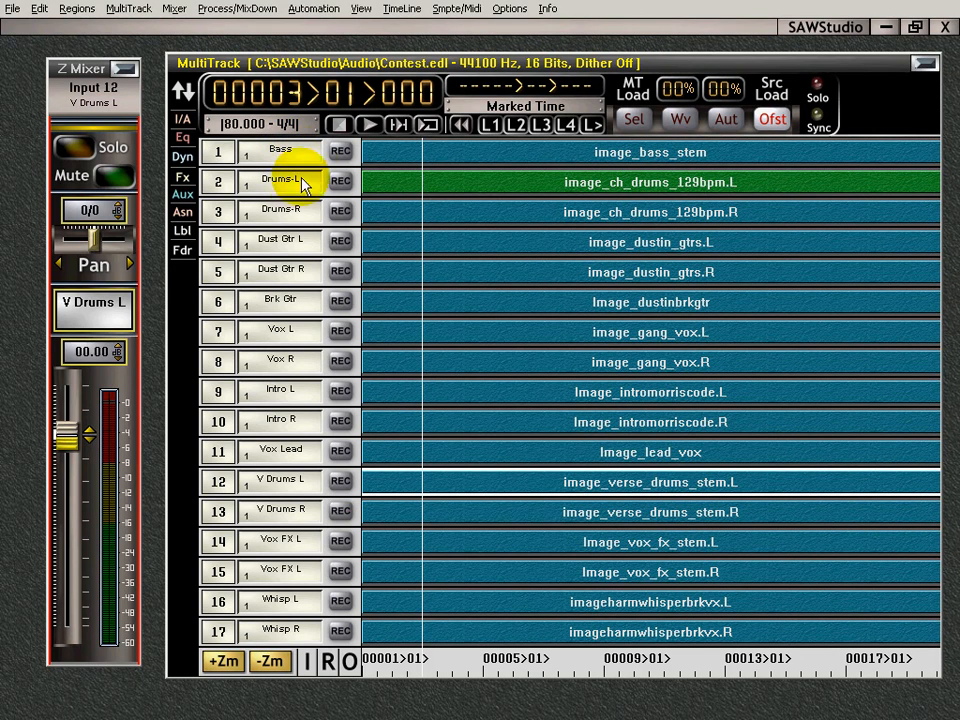
- Select the Bass and Drums-L tracks together, and clear that selection by making Drums-R the active track
{"action": "left_click", "coordinate": [390, 150]}
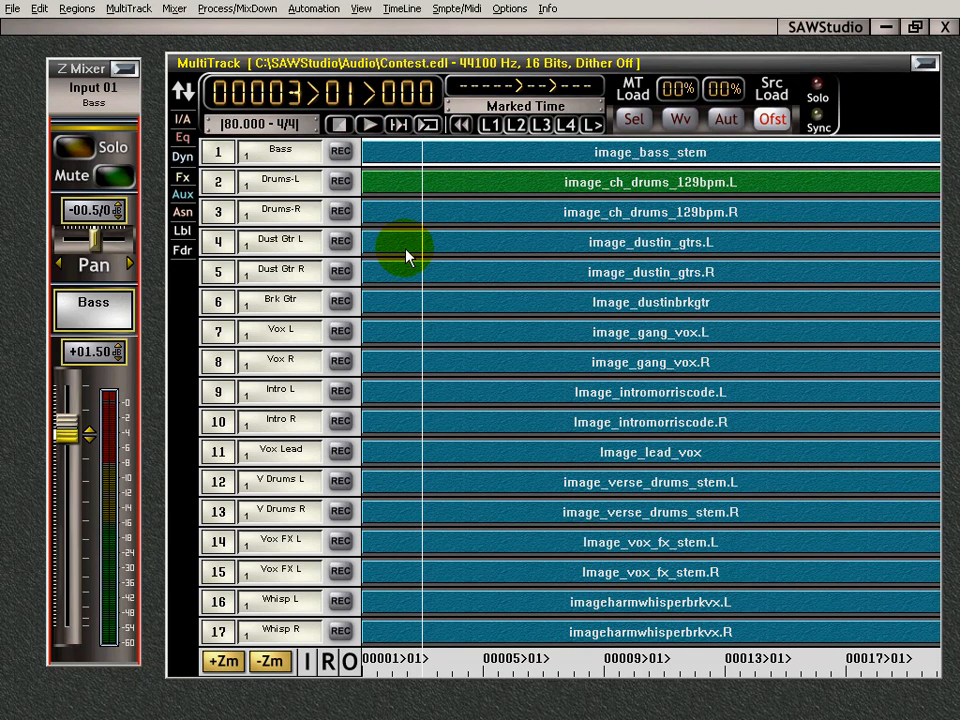
{"action": "left_click", "coordinate": [220, 182]}
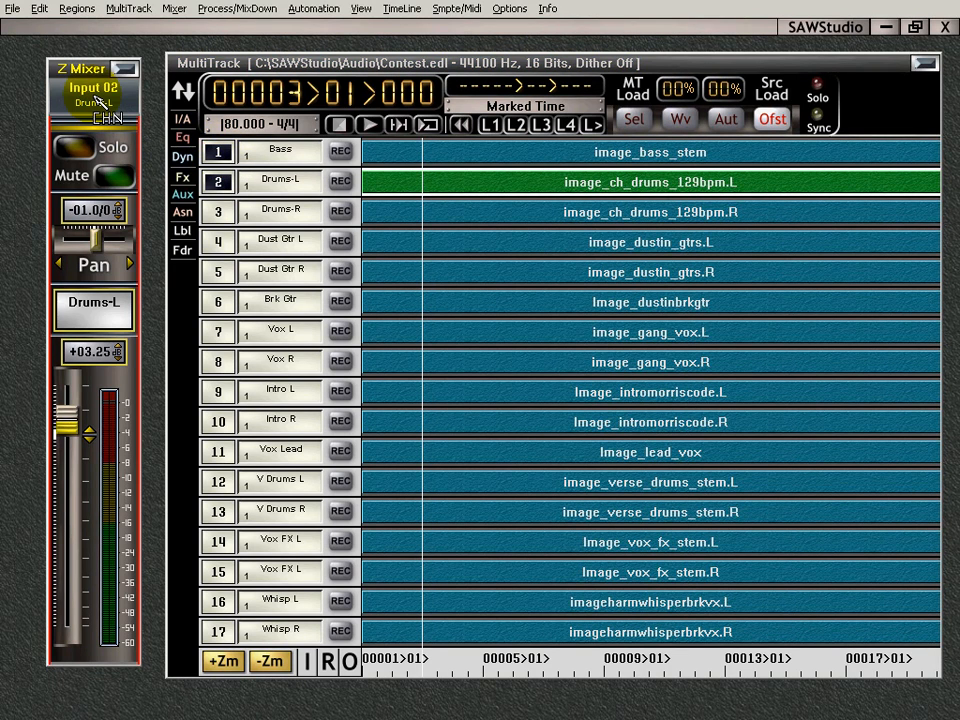
{"action": "left_click", "coordinate": [220, 152]}
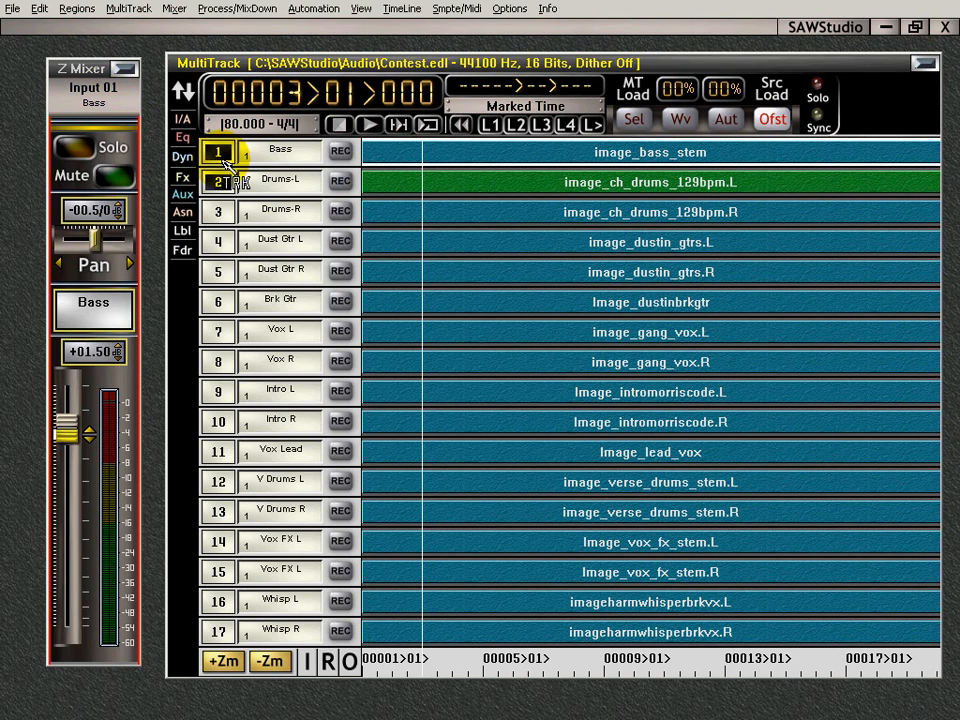
{"action": "left_click", "coordinate": [220, 211]}
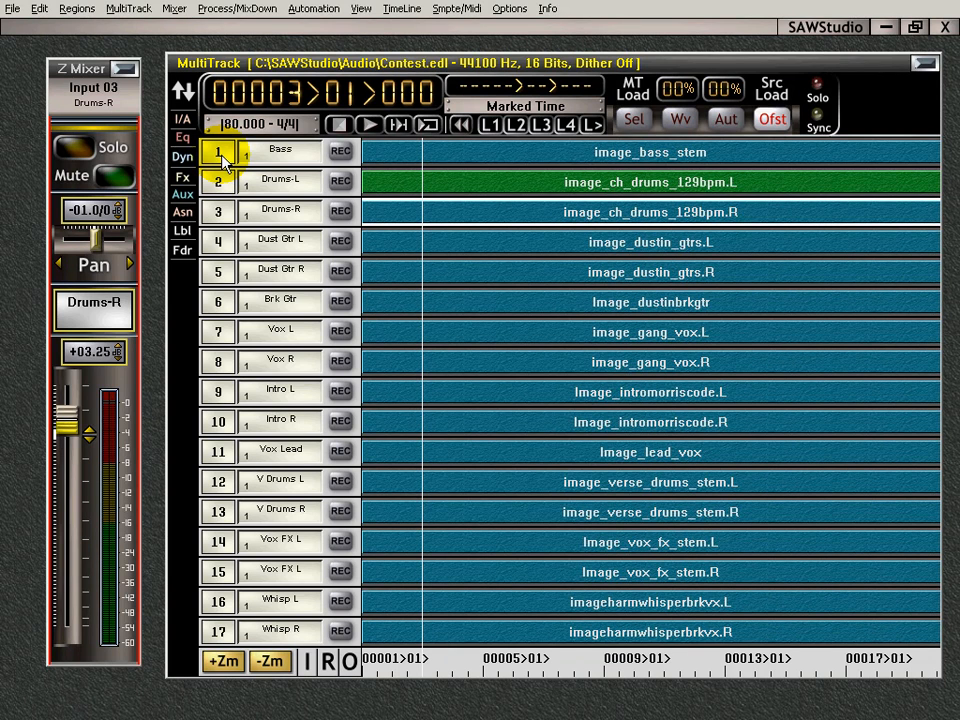
- Move the Bass track down between Intro R and Vox Lead, and move it back above Drums-L
{"action": "left_click", "coordinate": [221, 152], "text": "shift"}
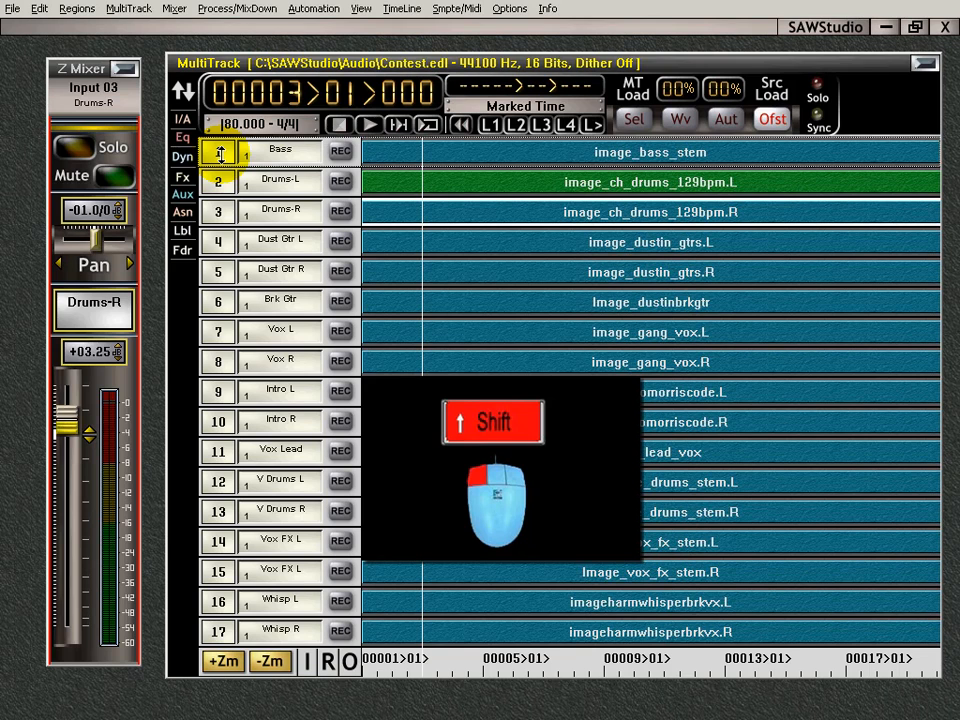
{"action": "left_click_drag", "start_coordinate": [221, 152], "coordinate": [229, 436]}
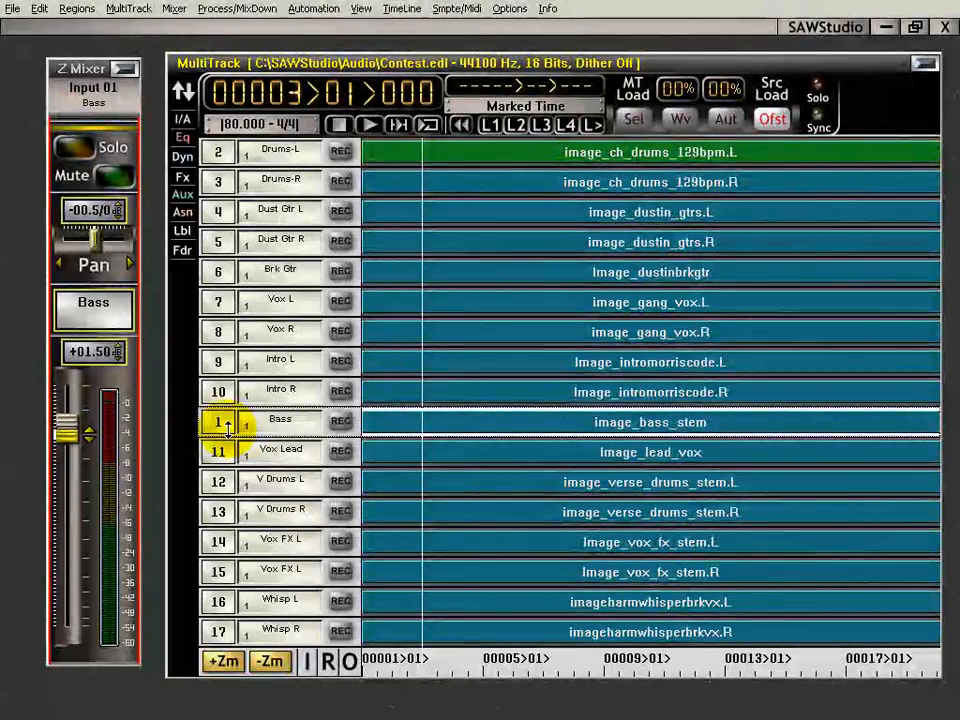
{"action": "left_click_drag", "start_coordinate": [228, 428], "coordinate": [233, 168]}
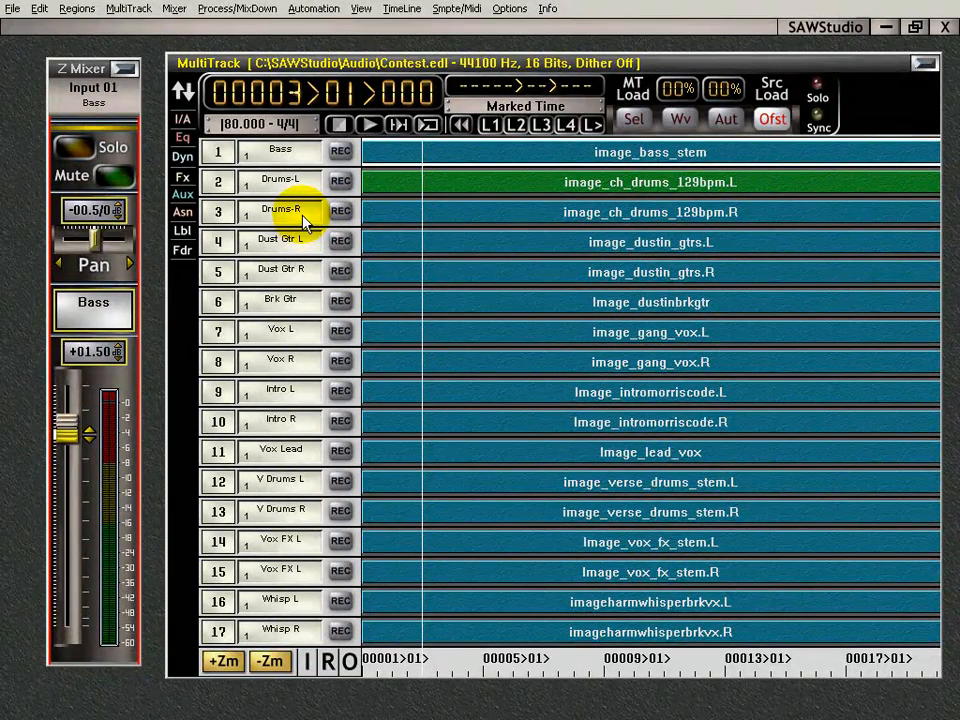
{"action": "left_click", "coordinate": [762, 118]}
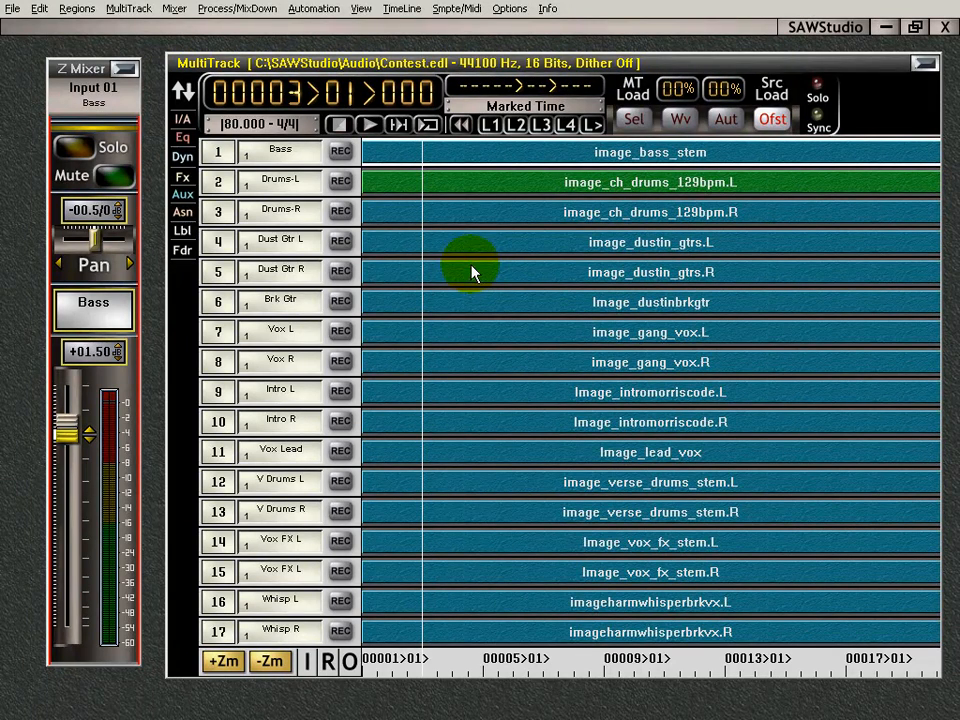
- Select tracks 1 and 2, extend the selection through Vox Lead on track 11, and clear it with Whisp R as the active track
{"action": "left_click", "coordinate": [220, 182]}
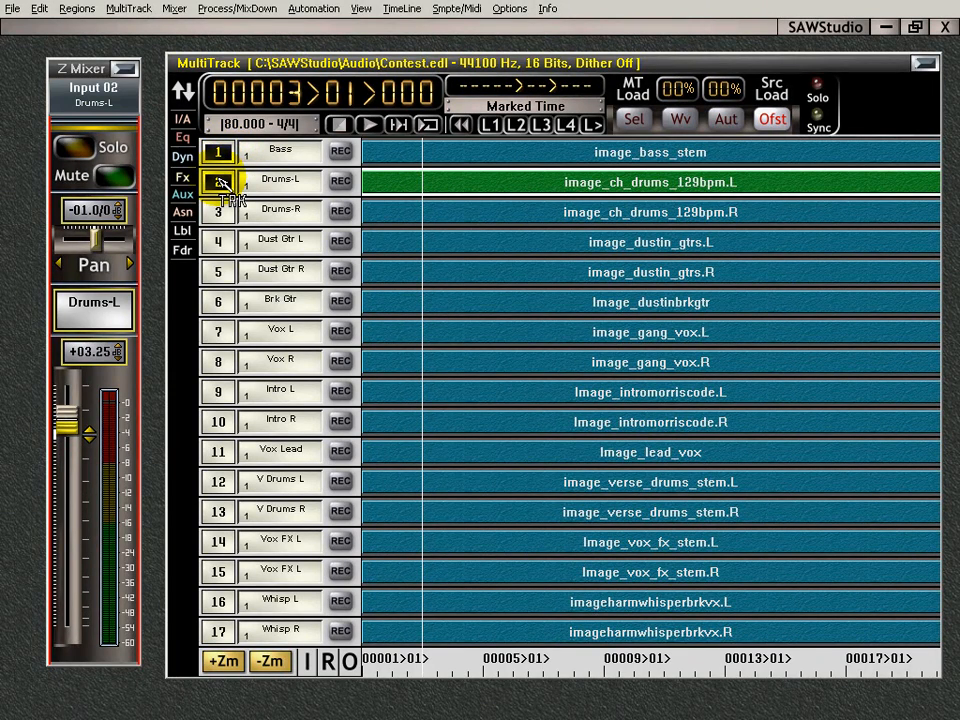
{"action": "left_click", "coordinate": [222, 452], "text": "alt"}
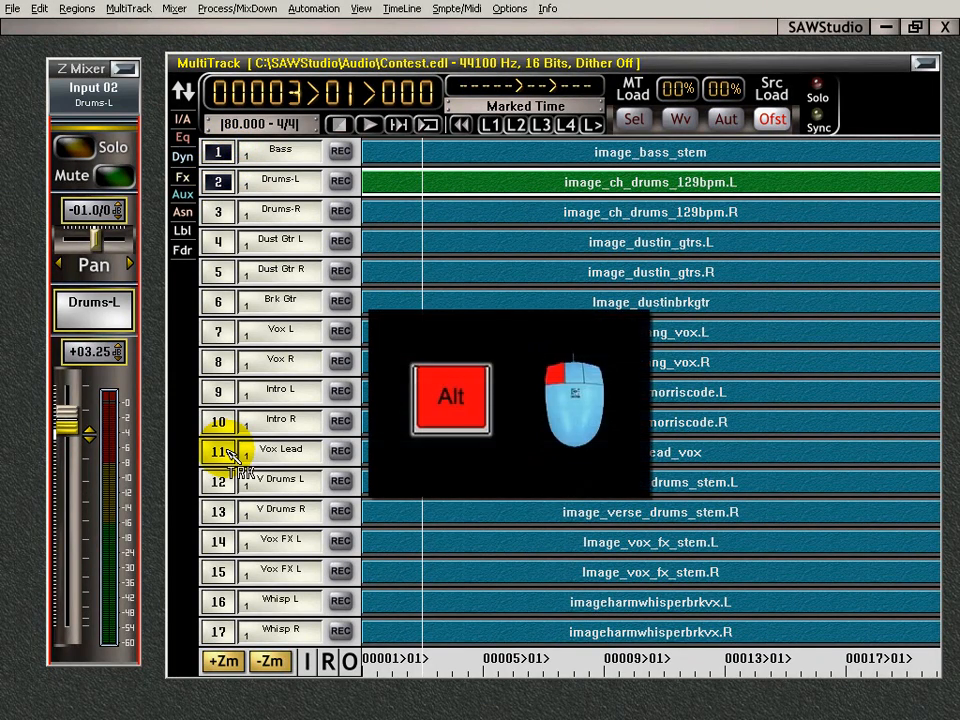
{"action": "left_click", "coordinate": [228, 453], "text": "alt"}
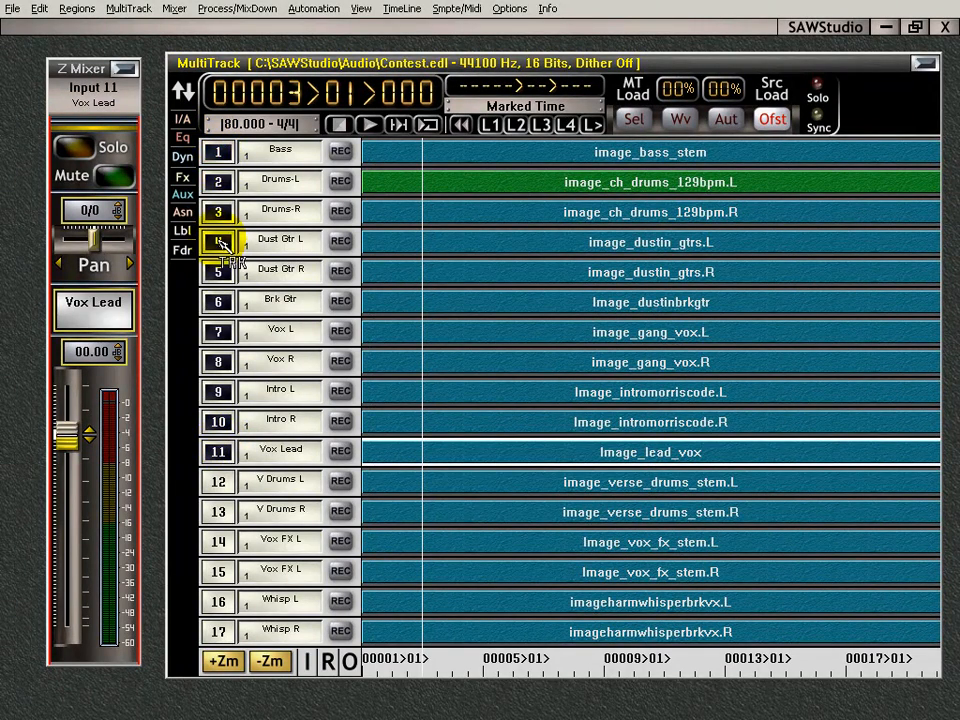
{"action": "left_click", "coordinate": [219, 155]}
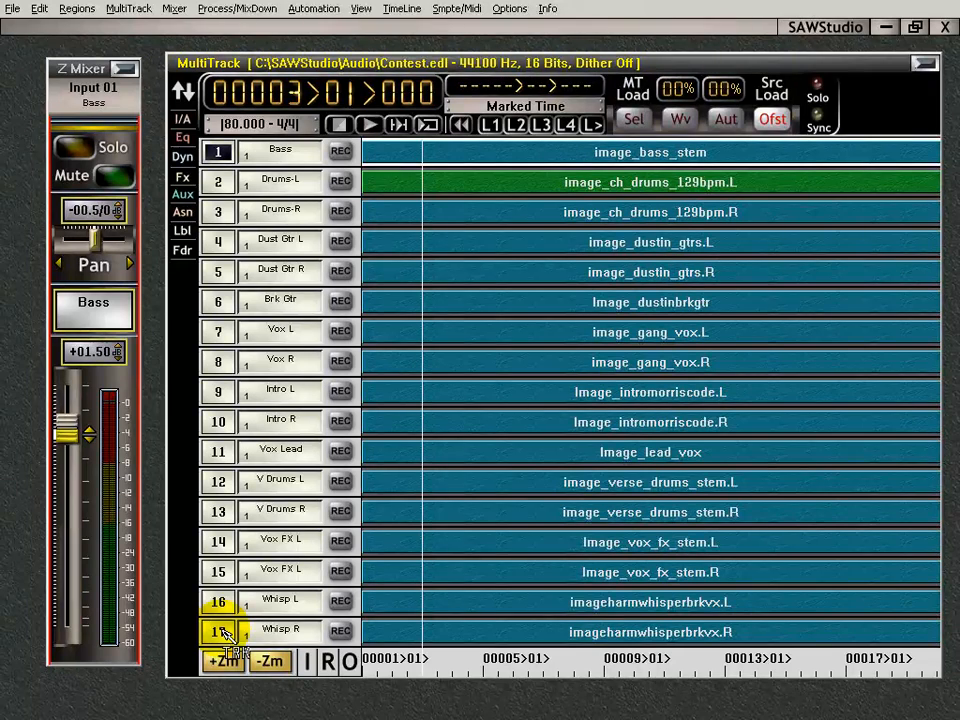
{"action": "left_click", "coordinate": [218, 632]}
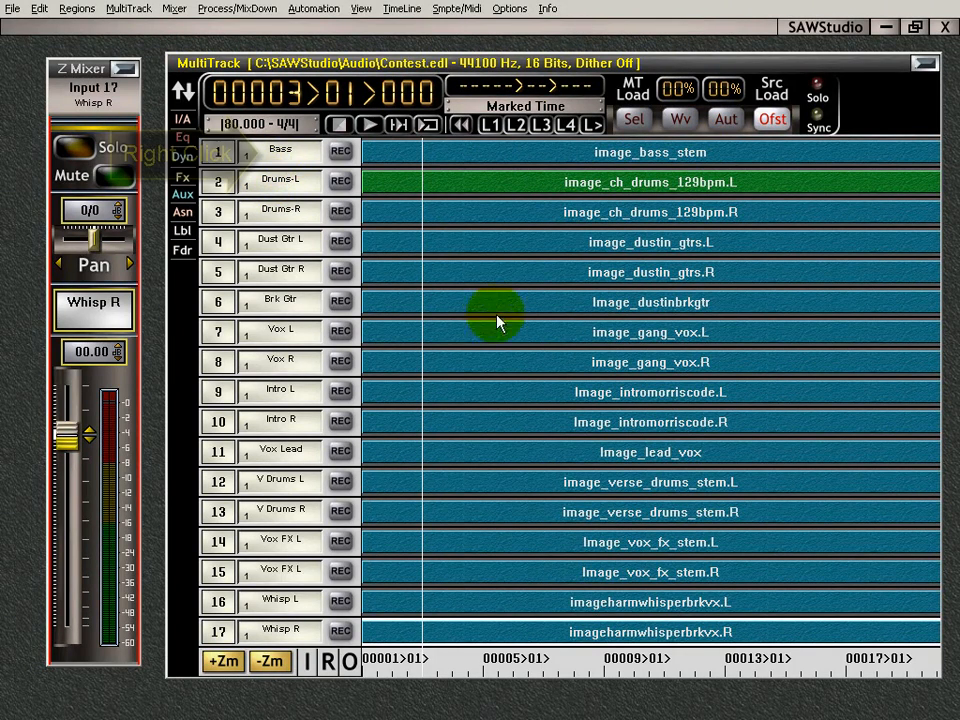
- Set the MT-entry texture of the Bass track to Texture 03, Red Leather
{"action": "right_click", "coordinate": [303, 181]}
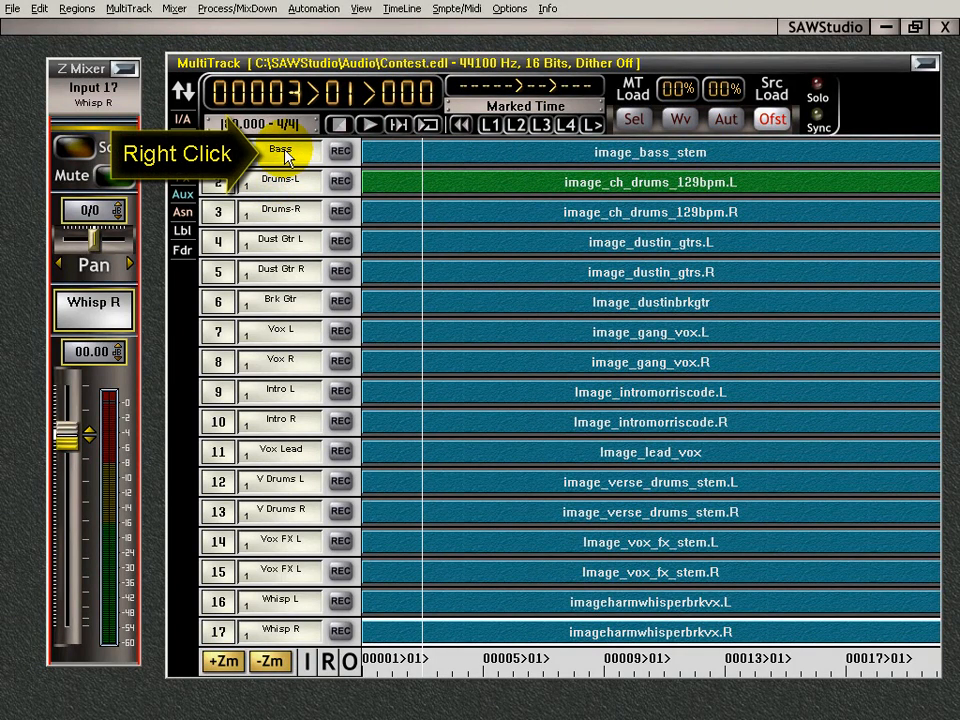
{"action": "right_click", "coordinate": [284, 153]}
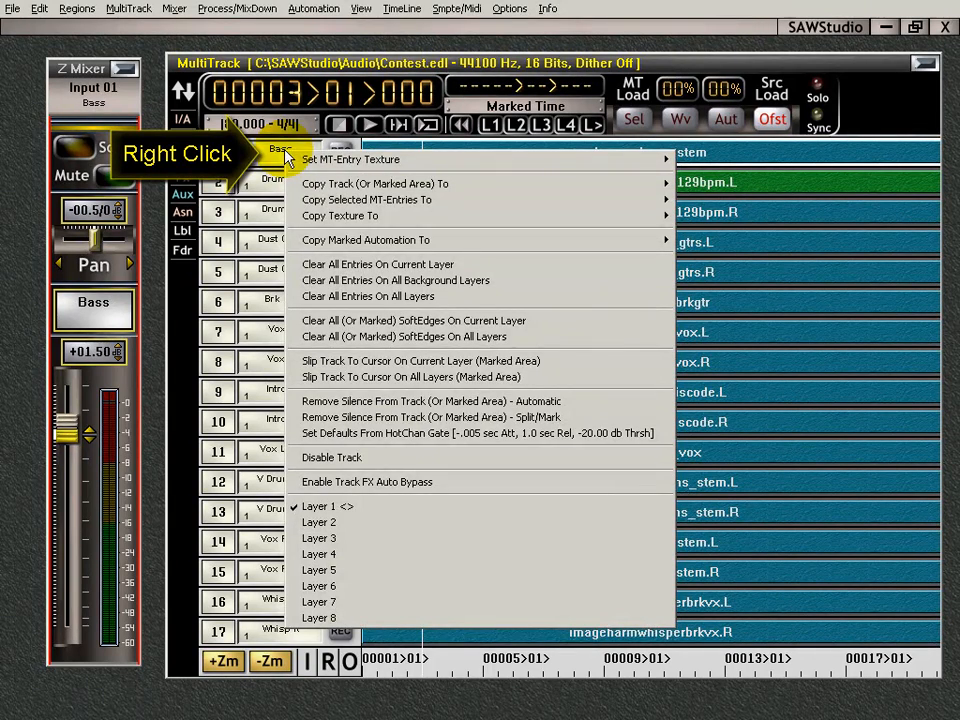
{"action": "left_click", "coordinate": [260, 152]}
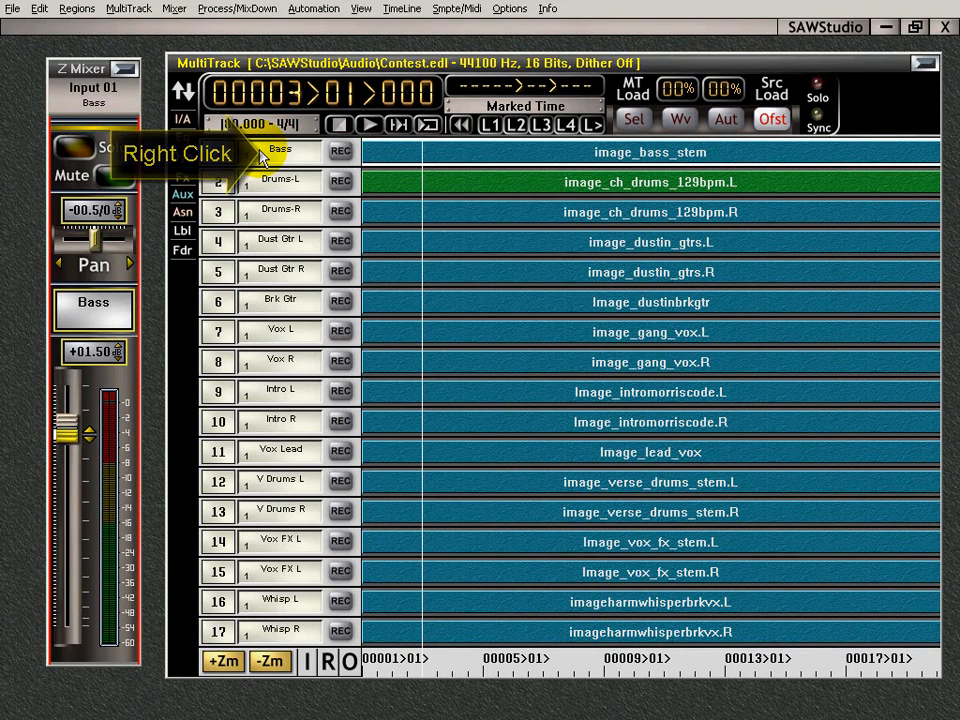
{"action": "right_click", "coordinate": [260, 152]}
{"action": "mouse_move", "coordinate": [275, 160]}
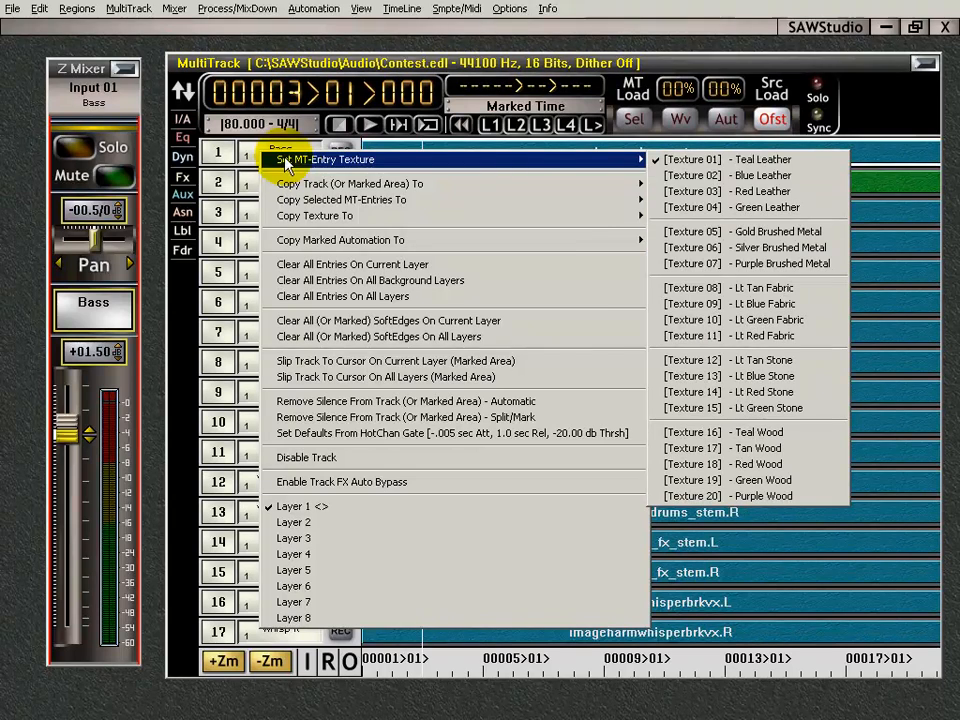
{"action": "left_click", "coordinate": [765, 191]}
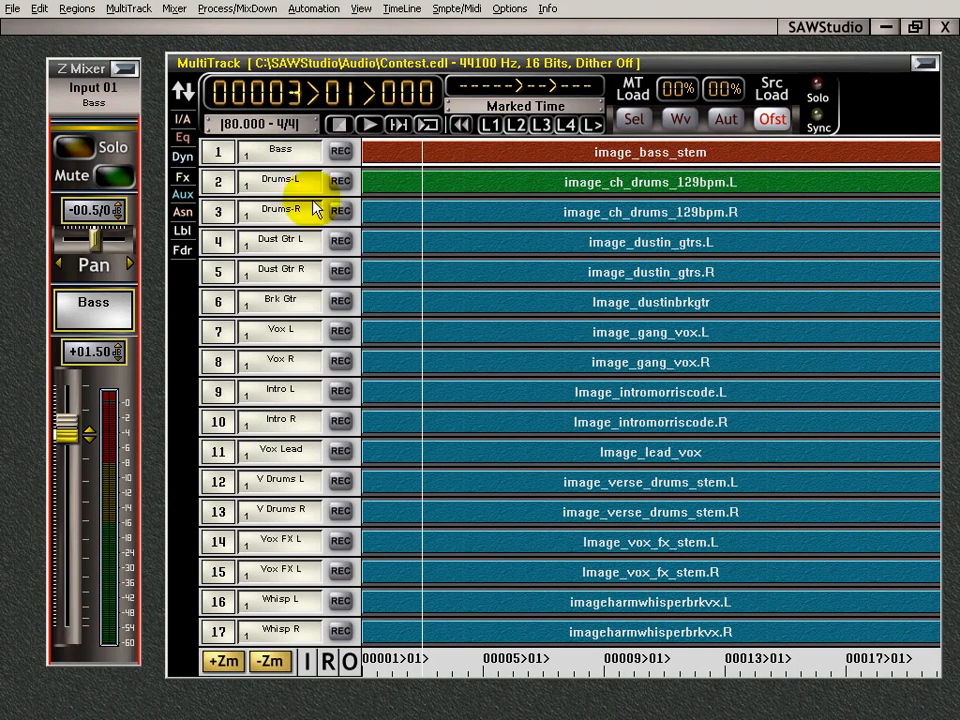
- Set the MT-entry texture of the Dust Gtr R track to Texture 10, Lt Green Fabric
{"action": "right_click", "coordinate": [283, 268]}
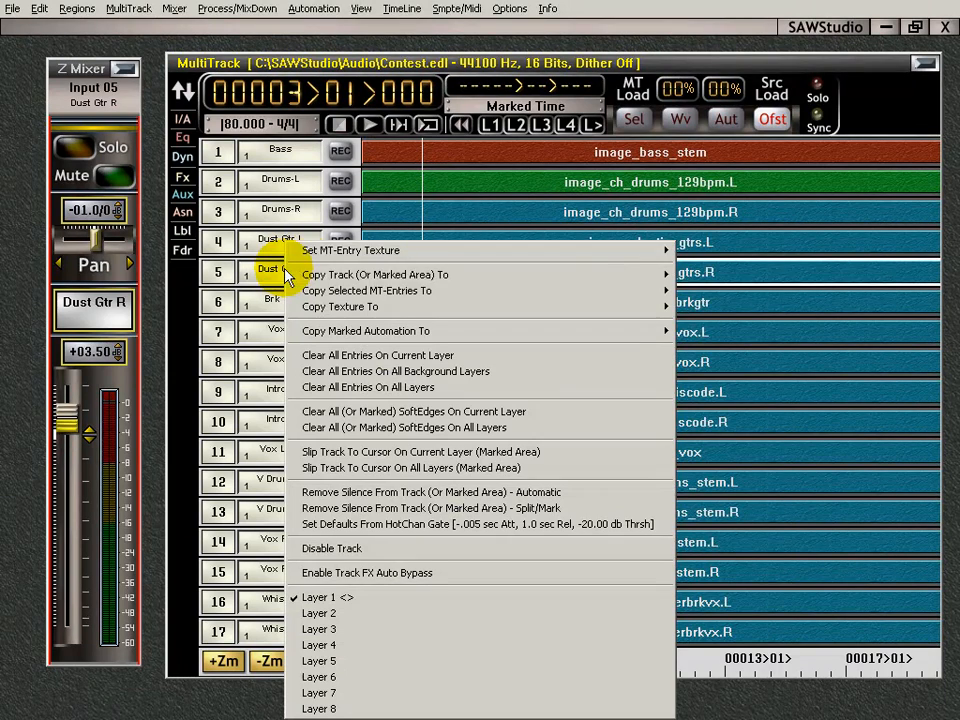
{"action": "mouse_move", "coordinate": [605, 262]}
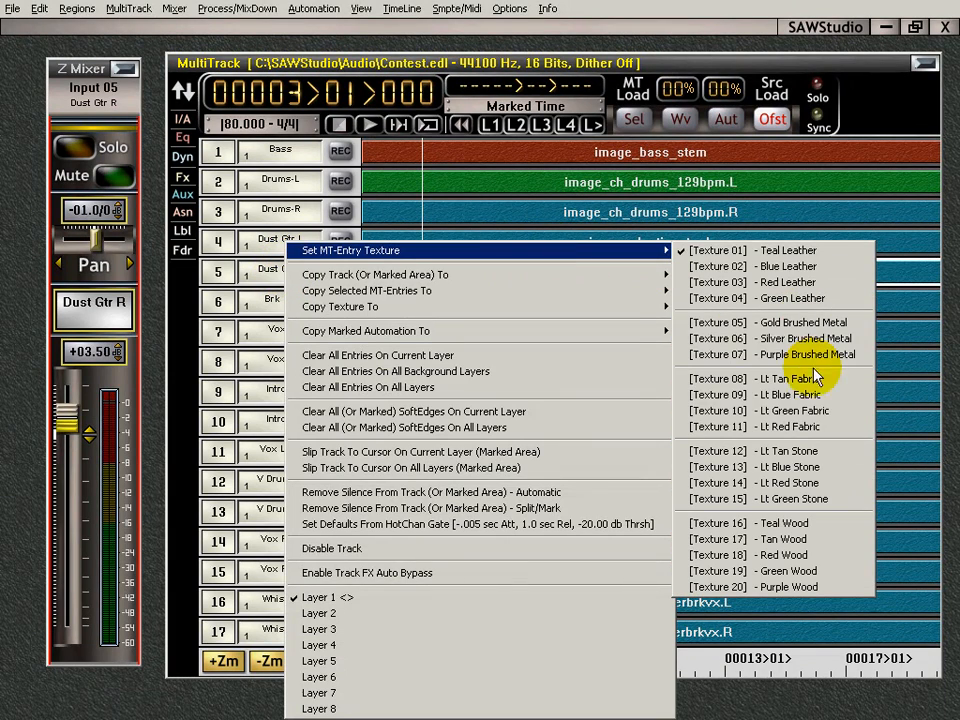
{"action": "left_click", "coordinate": [815, 418]}
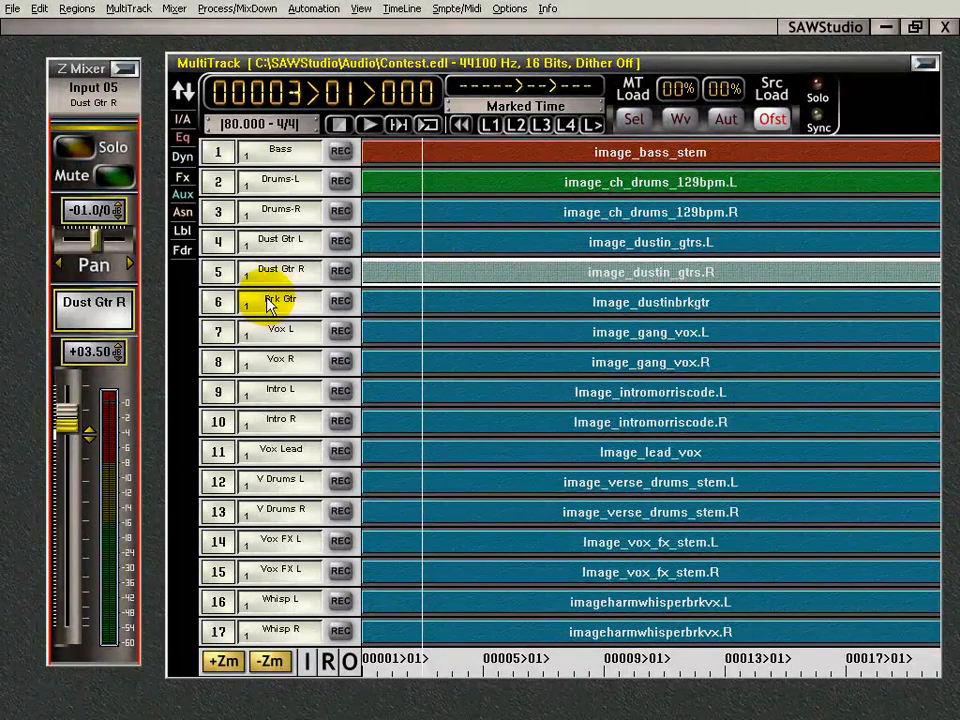
- Examine the copy and clear commands available for the Bass track and dismiss them without applying any
{"action": "right_click", "coordinate": [278, 160]}
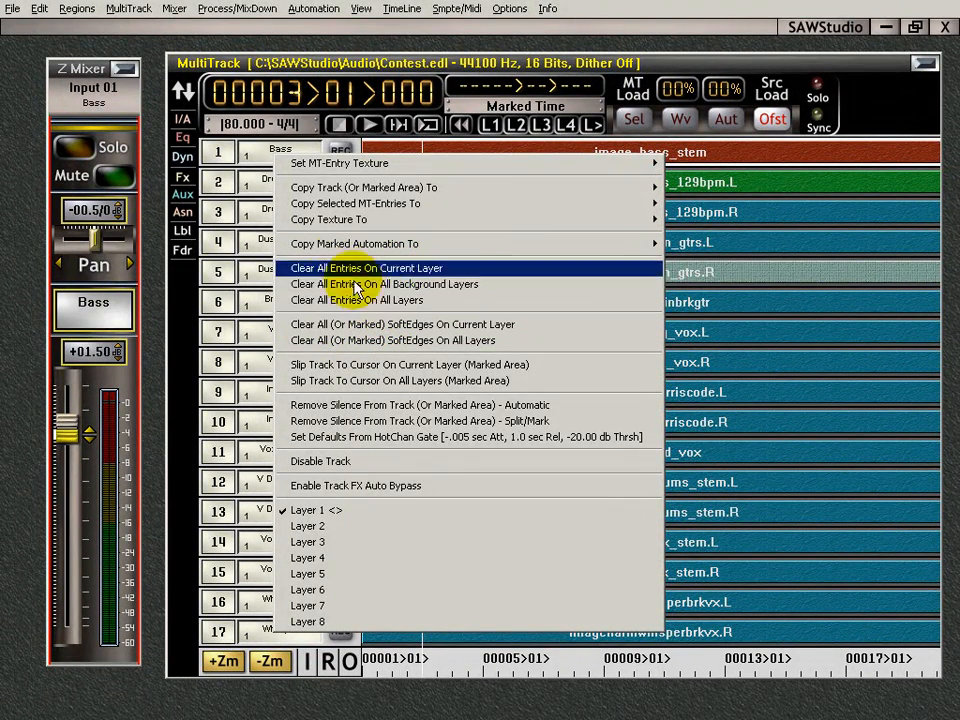
{"action": "mouse_move", "coordinate": [313, 243]}
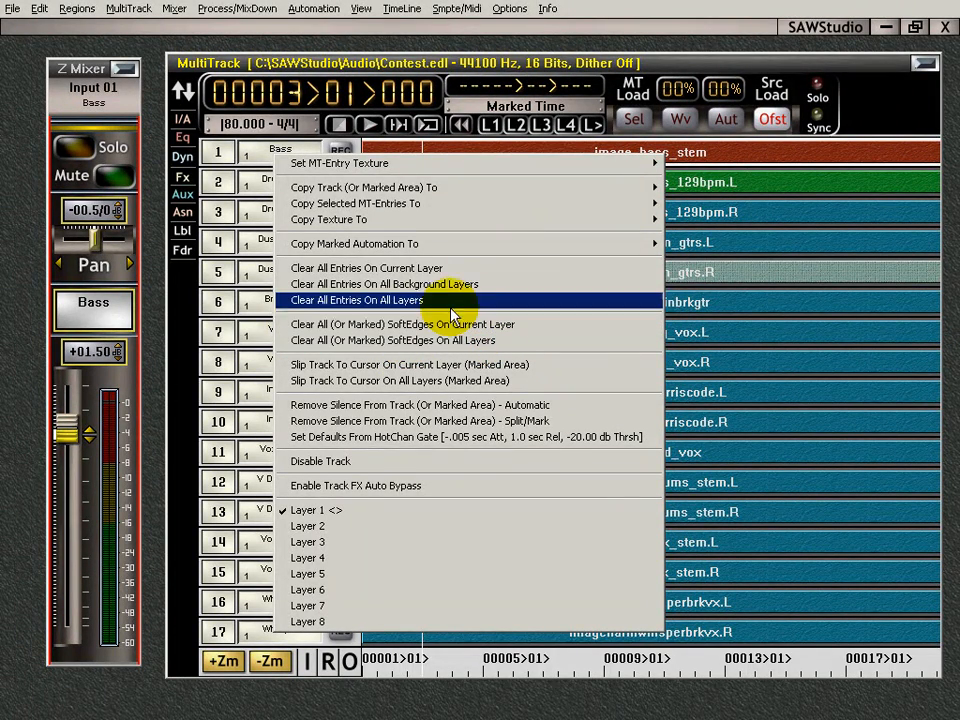
{"action": "left_click", "coordinate": [736, 178]}
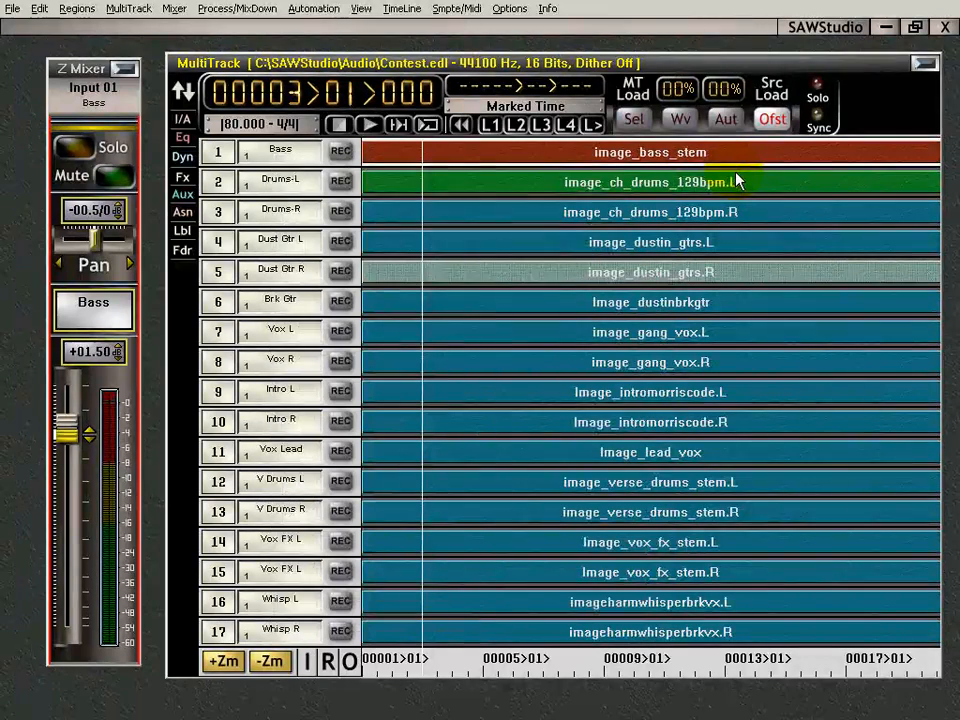
- Start and stop playback, with the cursor returned to position 1>01>000, and turn on the MultiTrack waveform display
{"action": "key", "text": "space"}
{"action": "key", "text": "space"}
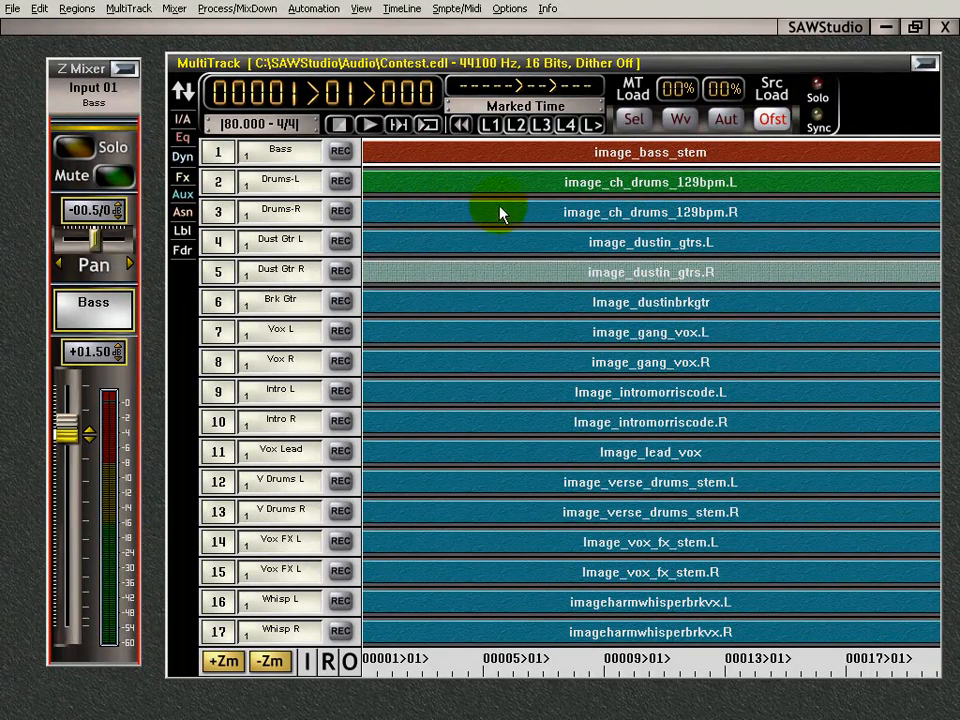
{"action": "left_click", "coordinate": [681, 118]}
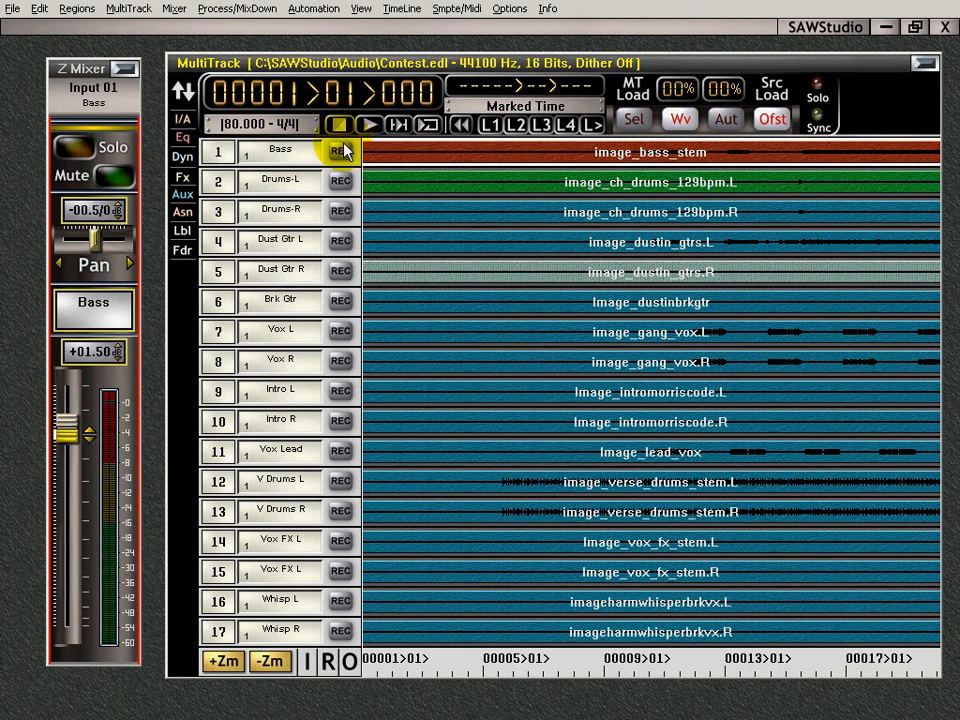
- Arm the Drums-L track for recording, and close its record meter to disarm it
{"action": "left_click", "coordinate": [341, 181]}
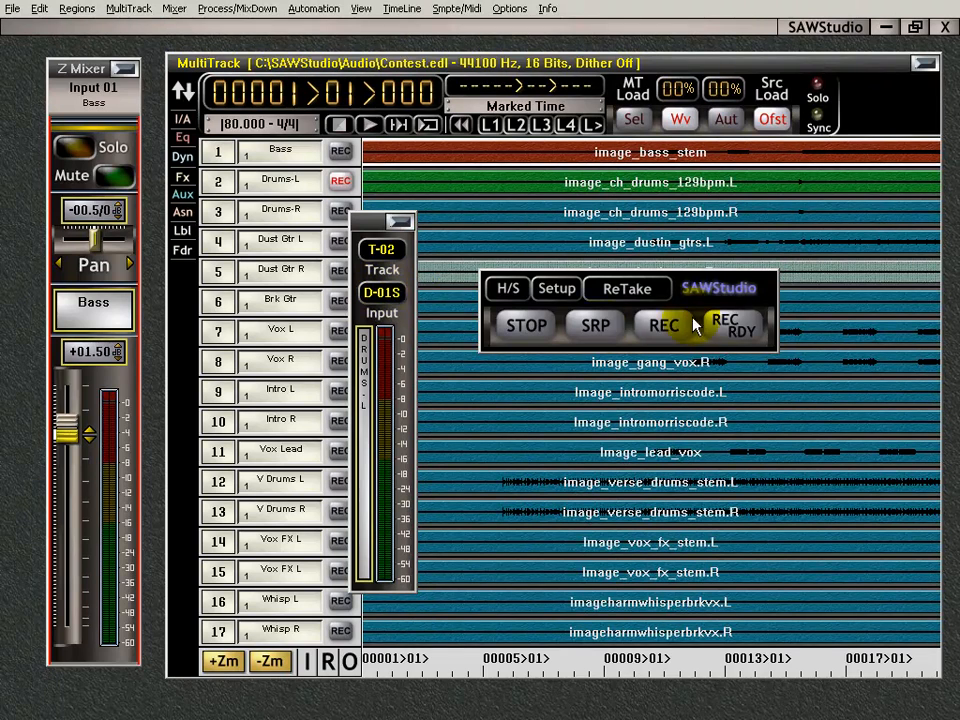
{"action": "left_click", "coordinate": [400, 221]}
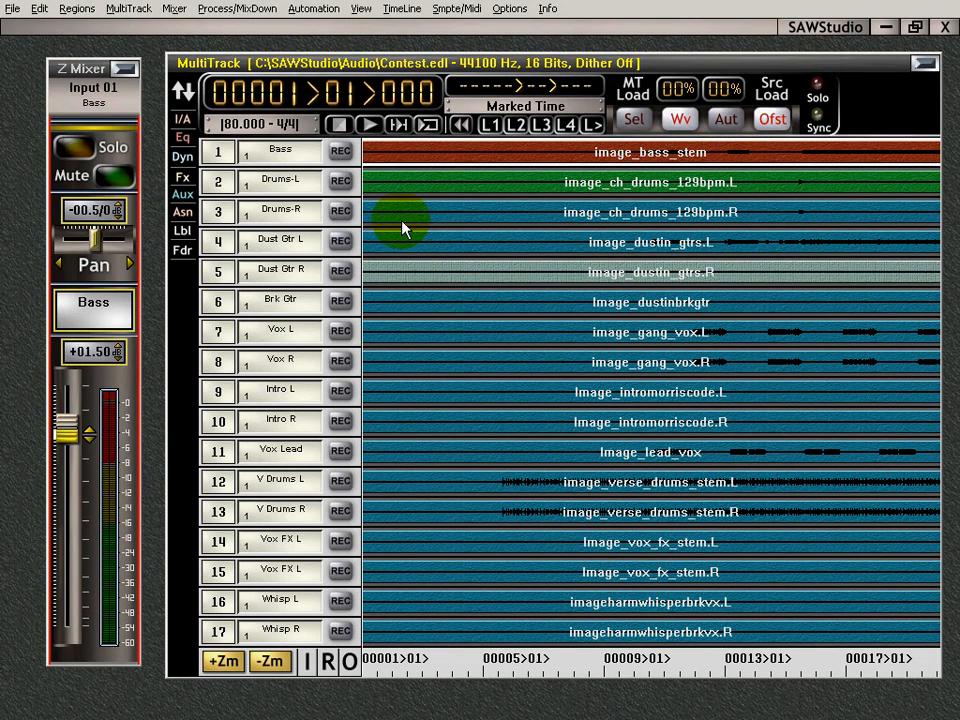
- Re-arm the Drums-L track for recording and close its record meter again to disarm it
{"action": "left_click", "coordinate": [338, 183]}
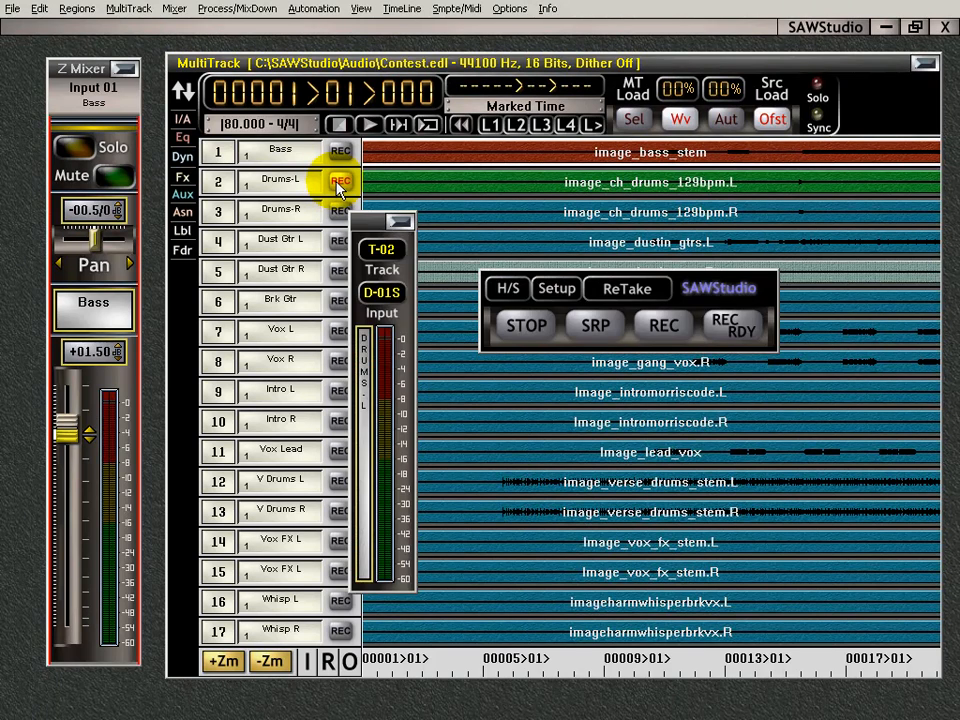
{"action": "left_click", "coordinate": [400, 221]}
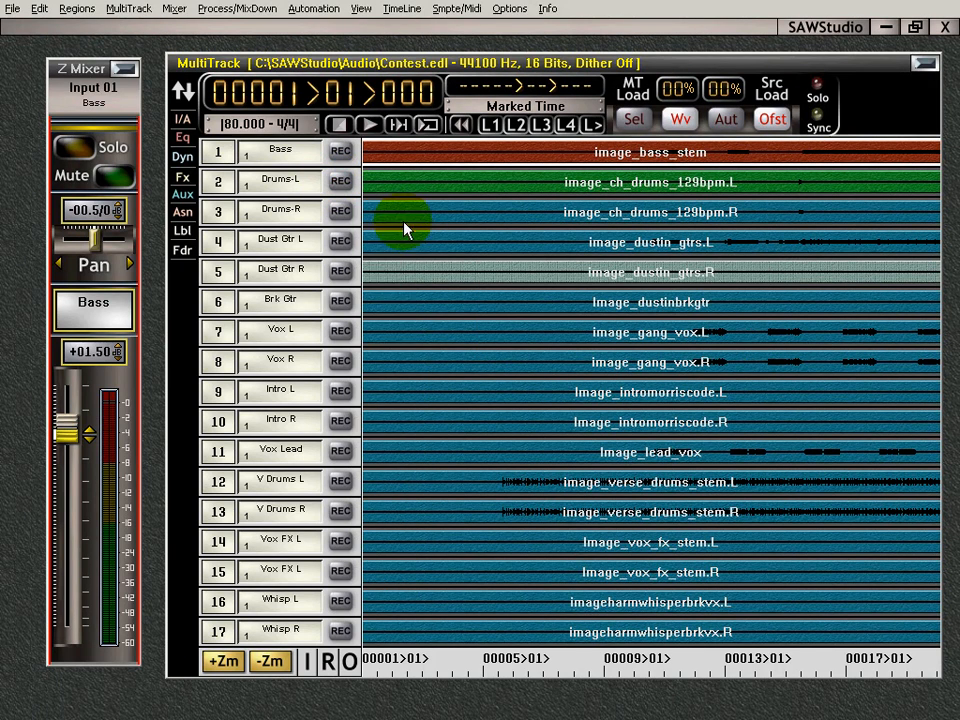
- Zoom the MultiTrack timeline out in stages until the ruler is marked every 64 bars
{"action": "left_click", "coordinate": [270, 661]}
{"action": "left_click", "coordinate": [270, 661]}
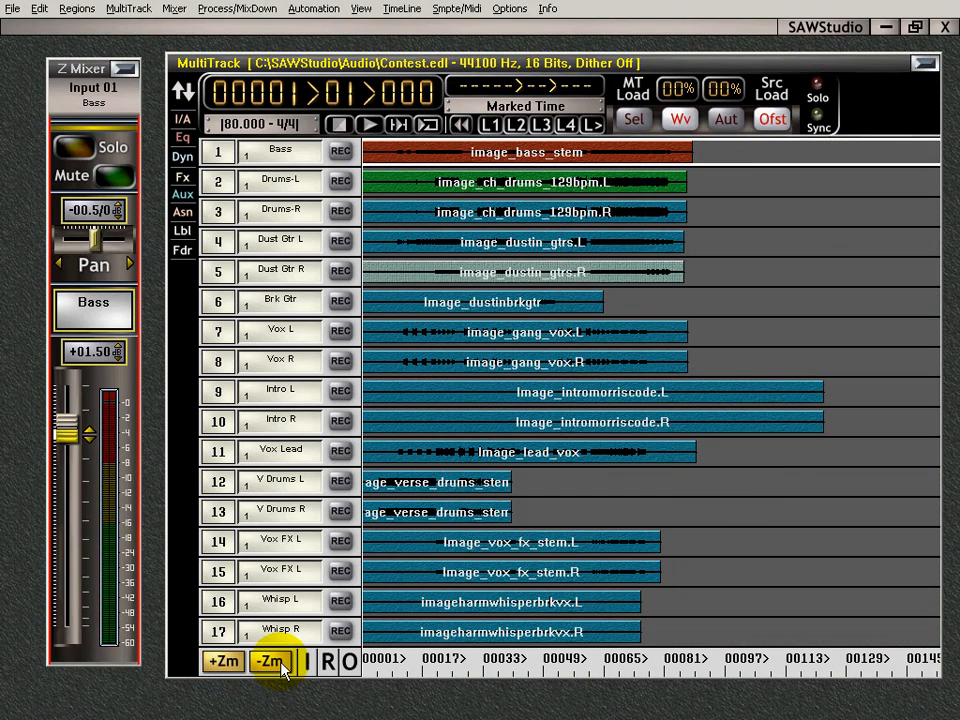
{"action": "left_click", "coordinate": [282, 667]}
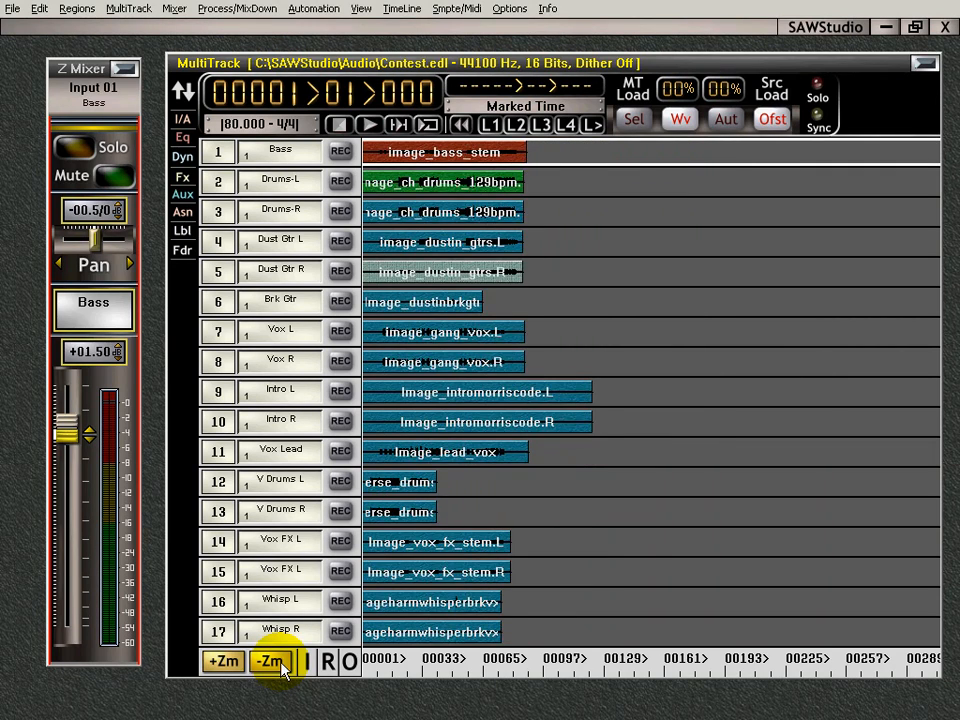
{"action": "left_click", "coordinate": [280, 665]}
{"action": "left_click", "coordinate": [272, 662]}
- Zoom the MultiTrack timeline in around the session start until the ruler is marked at every bar
{"action": "left_click", "coordinate": [235, 665]}
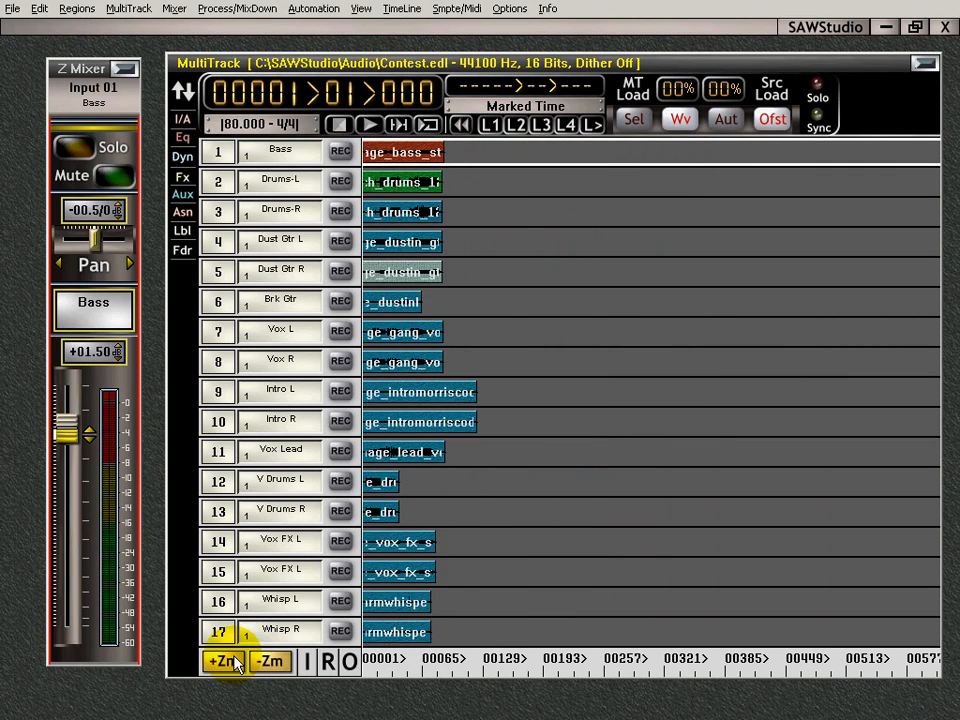
{"action": "left_click", "coordinate": [224, 661]}
{"action": "left_click", "coordinate": [224, 661]}
{"action": "left_click", "coordinate": [224, 661]}
{"action": "left_click", "coordinate": [224, 661]}
{"action": "left_click", "coordinate": [224, 661]}
{"action": "left_click", "coordinate": [224, 661]}
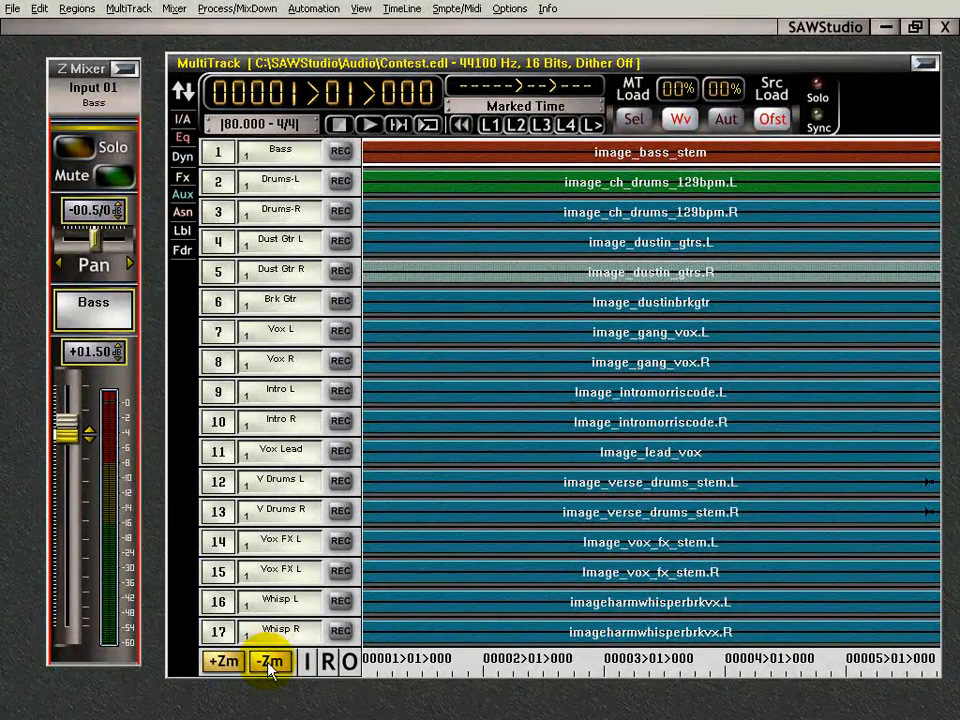
- Zoom the timeline back out from the single-bar view until all track entries fit in the window
{"action": "left_click", "coordinate": [270, 662]}
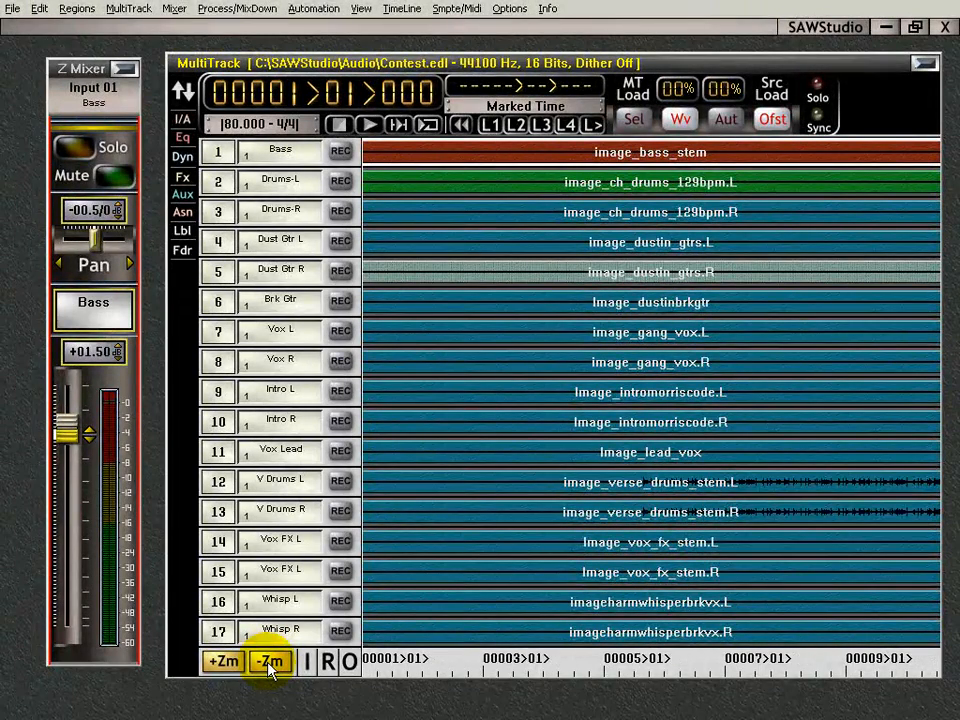
{"action": "left_click", "coordinate": [270, 662]}
{"action": "left_click", "coordinate": [270, 662]}
{"action": "left_click", "coordinate": [270, 662]}
{"action": "left_click", "coordinate": [270, 662]}
{"action": "left_click", "coordinate": [270, 662]}
- Reverse the zoom-out and magnify the timeline to single-bar ruler divisions again
{"action": "right_click", "coordinate": [269, 668]}
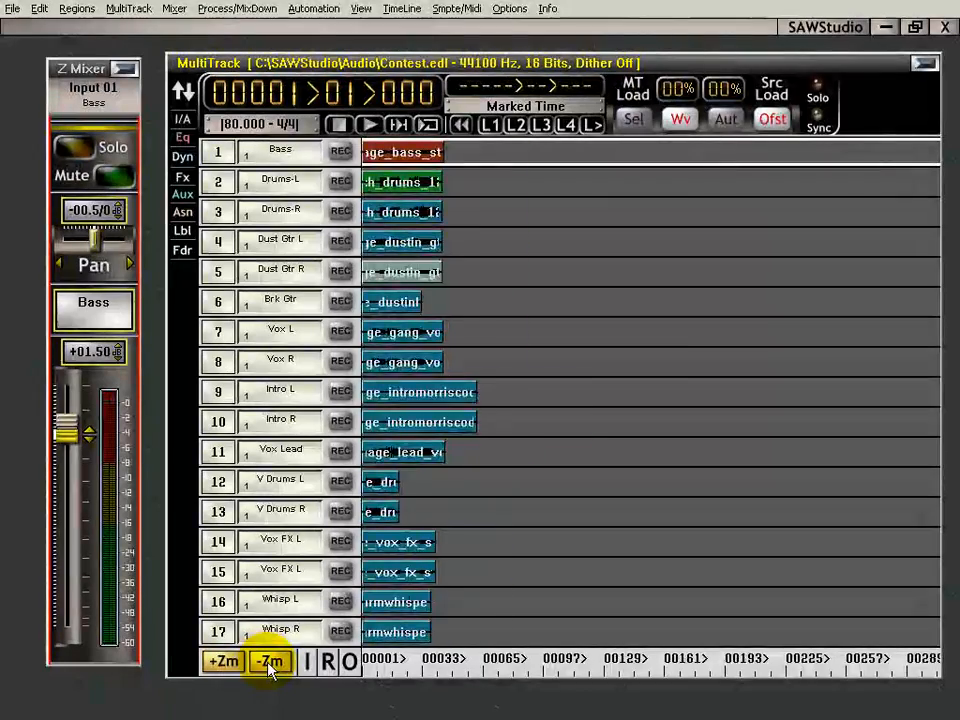
{"action": "right_click", "coordinate": [269, 668]}
{"action": "right_click", "coordinate": [269, 668]}
{"action": "right_click", "coordinate": [269, 668]}
{"action": "right_click", "coordinate": [269, 668]}
{"action": "right_click", "coordinate": [269, 668]}
{"action": "right_click", "coordinate": [269, 668]}
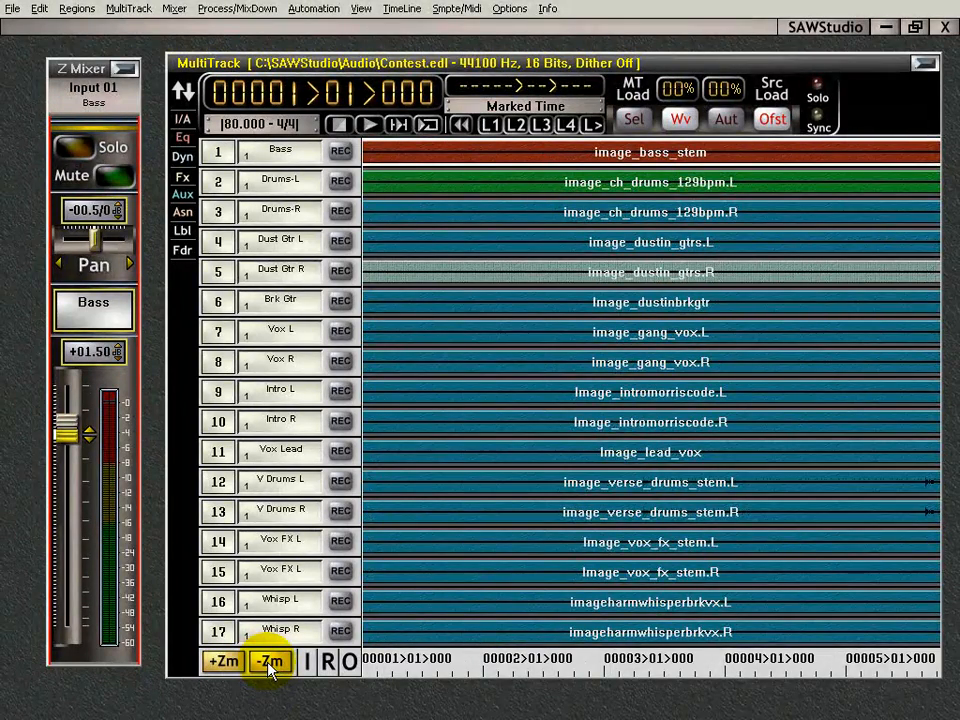
- Alternate between zooming the timeline out and in, ending with the ruler marked every 16 bars
{"action": "left_click", "coordinate": [270, 662]}
{"action": "left_click", "coordinate": [270, 662]}
{"action": "right_click", "coordinate": [270, 662]}
{"action": "left_click", "coordinate": [270, 662]}
{"action": "left_click", "coordinate": [270, 662]}
{"action": "left_click", "coordinate": [270, 662]}
{"action": "left_click", "coordinate": [270, 662]}
{"action": "right_click", "coordinate": [270, 662]}
{"action": "right_click", "coordinate": [270, 662]}
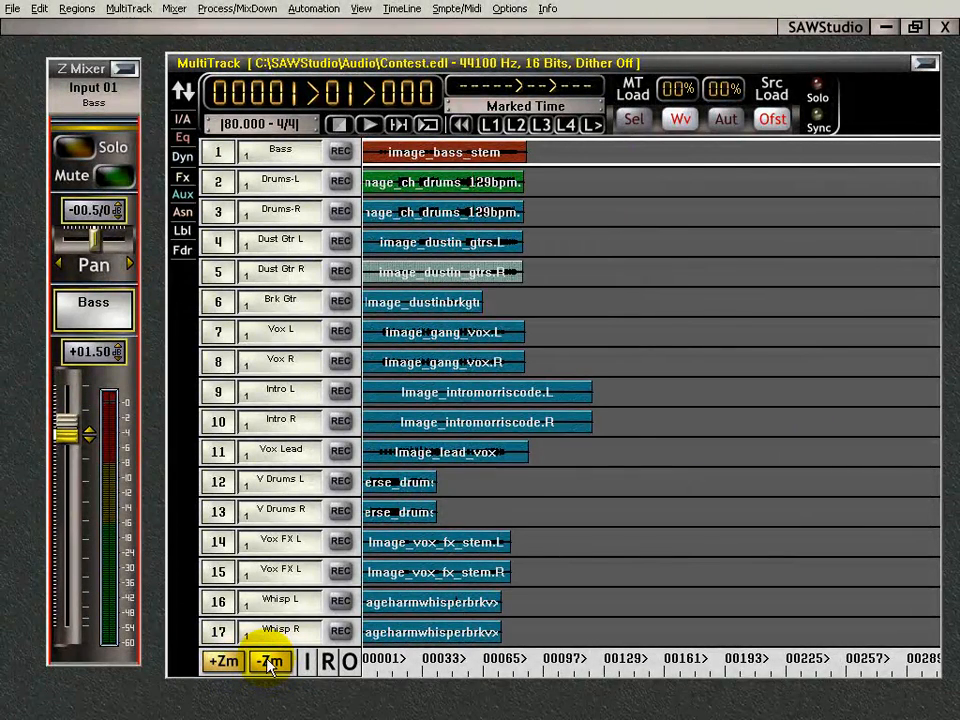
{"action": "right_click", "coordinate": [270, 662]}
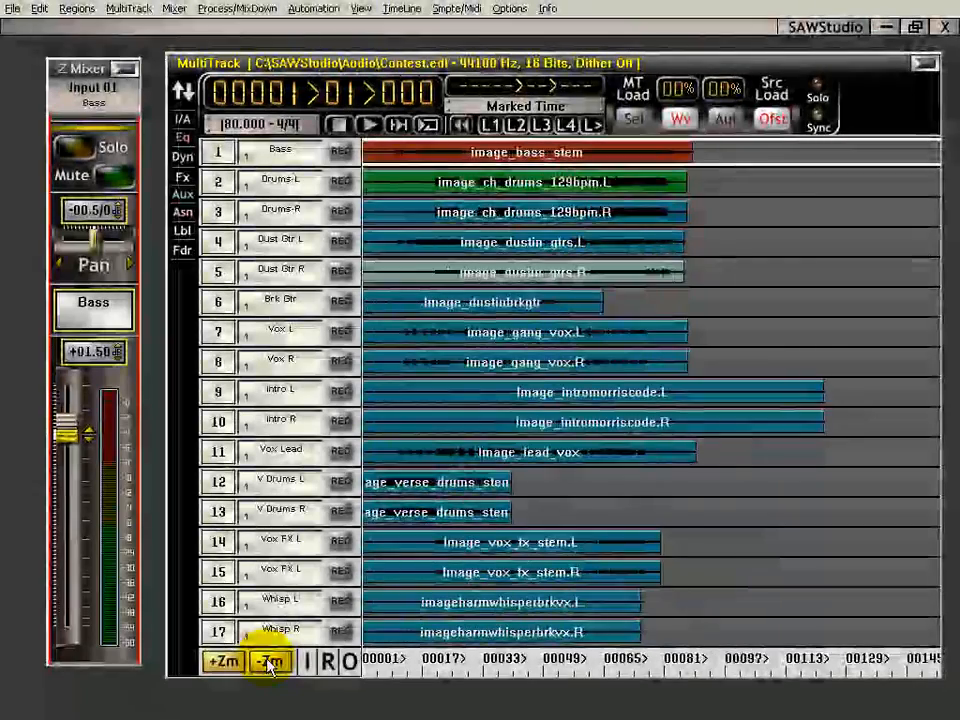
{"action": "left_click", "coordinate": [270, 662]}
{"action": "left_click", "coordinate": [269, 664]}
{"action": "left_click", "coordinate": [269, 664]}
{"action": "right_click", "coordinate": [269, 664]}
{"action": "right_click", "coordinate": [269, 664]}
{"action": "right_click", "coordinate": [269, 664]}
{"action": "right_click", "coordinate": [269, 664]}
{"action": "left_click", "coordinate": [269, 664]}
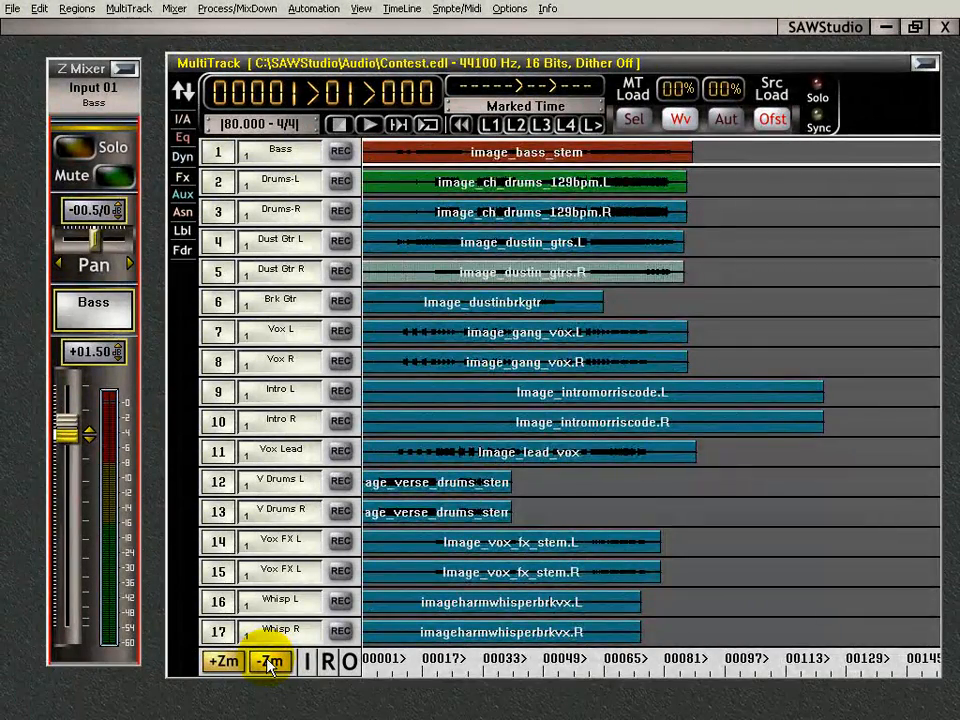
- Jump the timeline zoom between extreme close-up and wide views, and settle on eight-bar ruler divisions
{"action": "right_click", "coordinate": [269, 665], "text": "ctrl"}
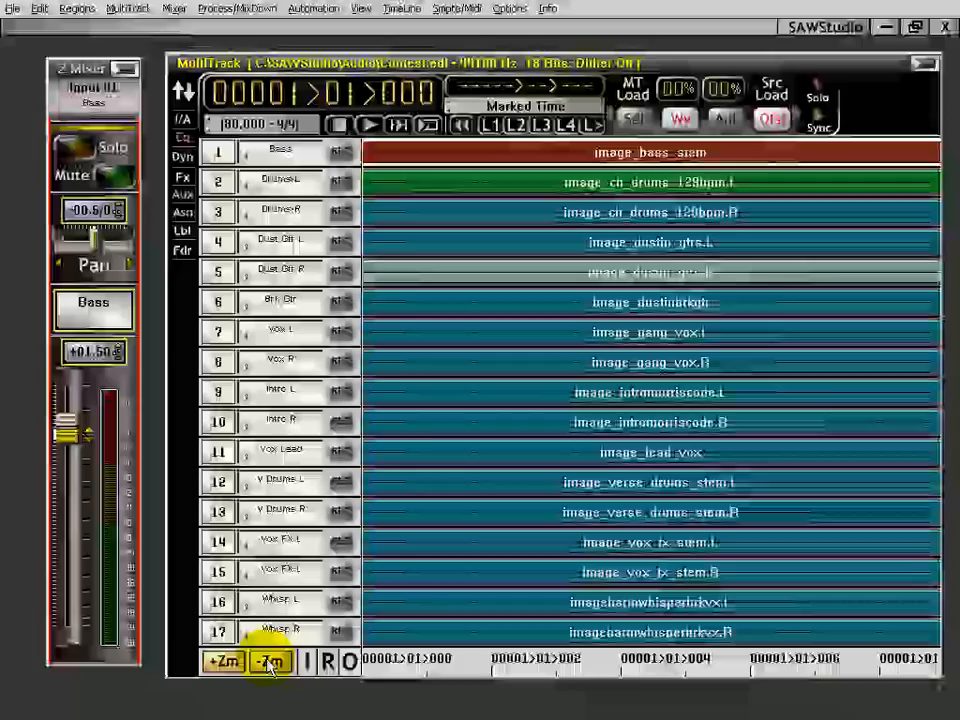
{"action": "left_click", "coordinate": [269, 665], "text": "ctrl"}
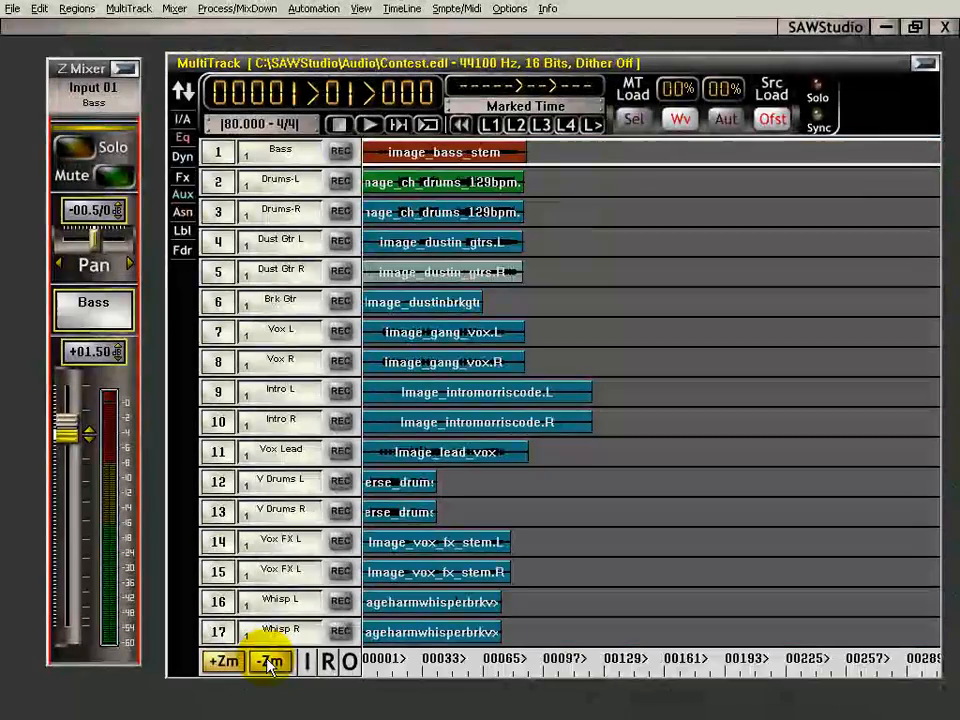
{"action": "right_click", "coordinate": [269, 664], "text": "ctrl"}
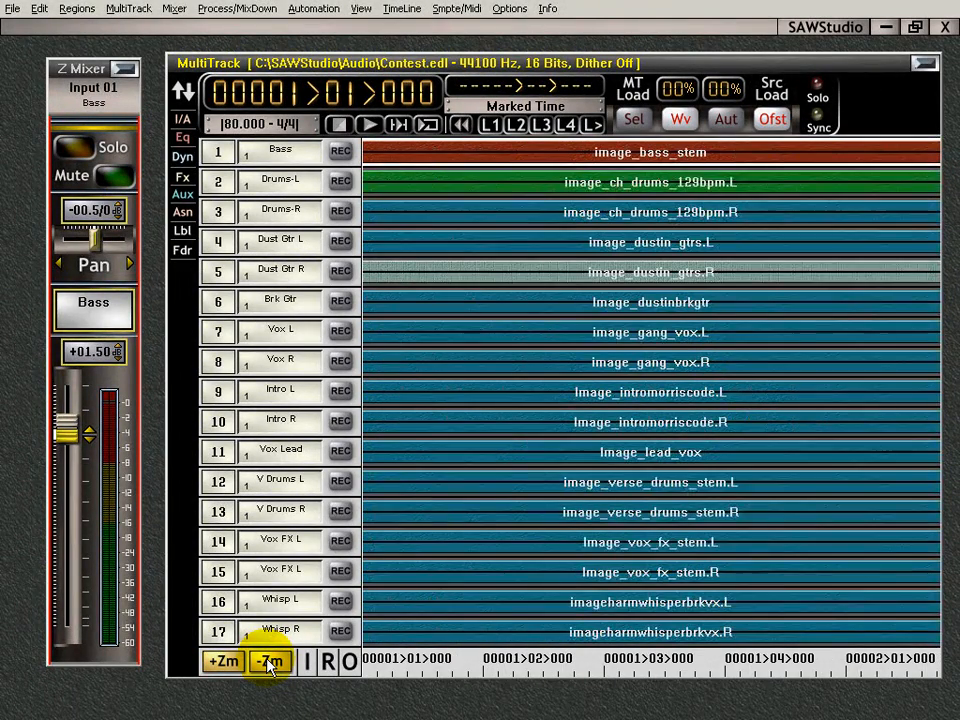
{"action": "left_click", "coordinate": [269, 664]}
{"action": "right_click", "coordinate": [269, 664]}
{"action": "right_click", "coordinate": [269, 664]}
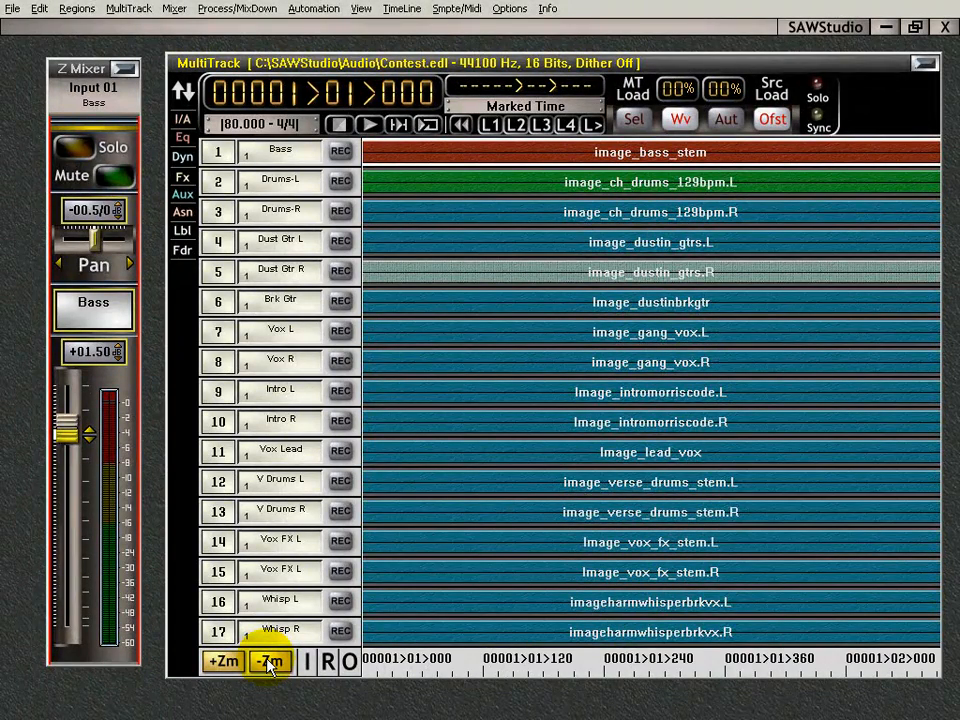
{"action": "left_click", "coordinate": [269, 664]}
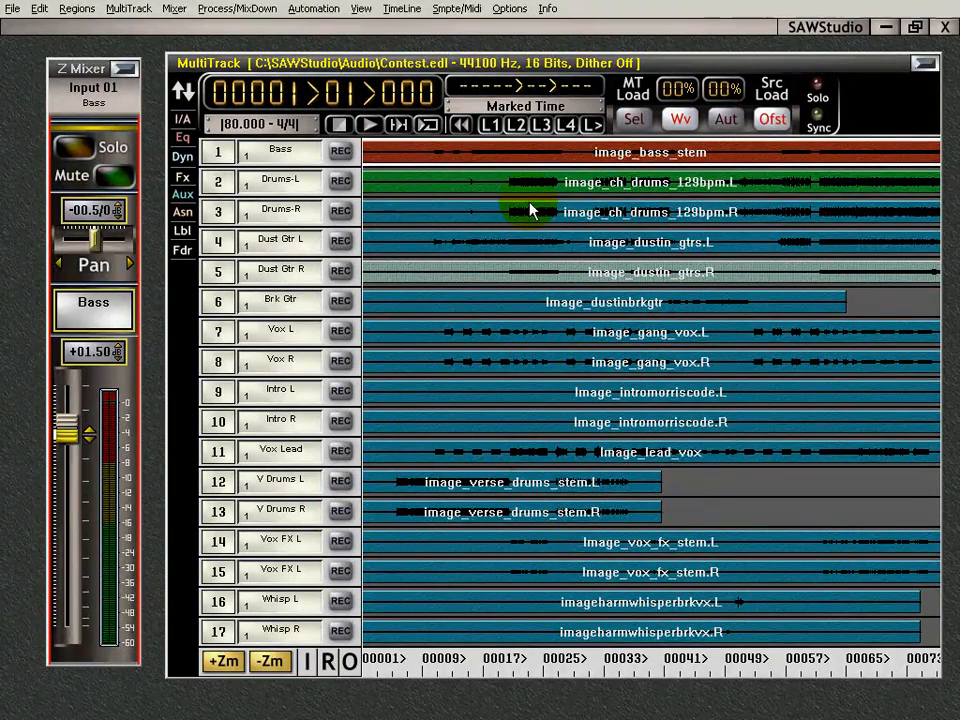
- Enlarge the height of all MultiTrack tracks until eight are displayed, and shrink them back to compact rows
{"action": "key", "text": "ctrl+Up"}
{"action": "key", "text": "ctrl+Up"}
{"action": "key", "text": "ctrl+Up"}
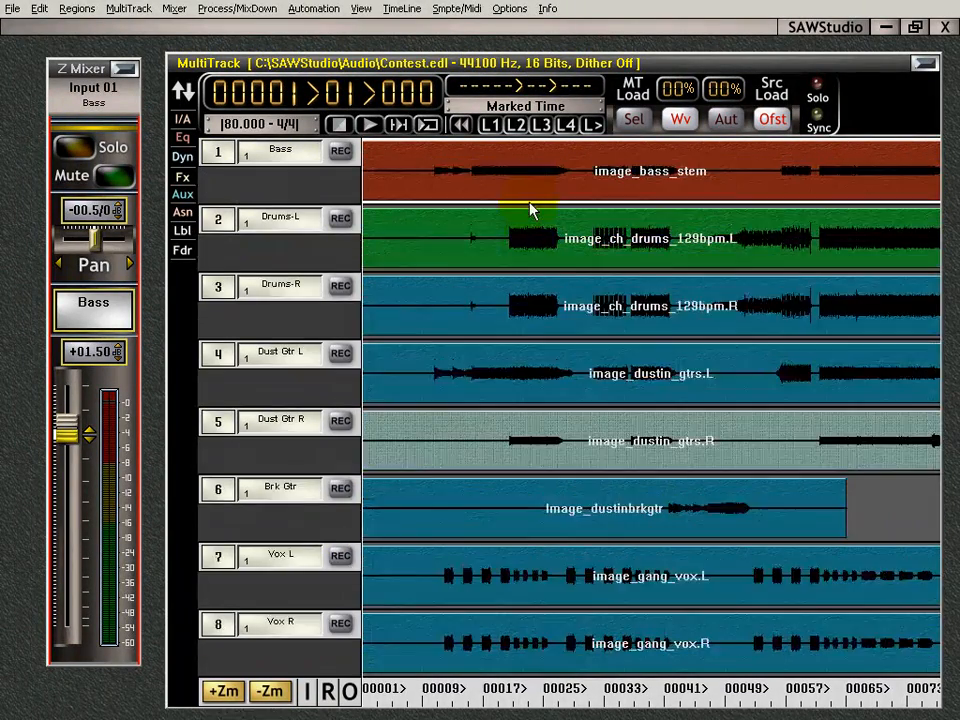
{"action": "key", "text": "ctrl+Down"}
{"action": "key", "text": "ctrl+Down"}
{"action": "key", "text": "ctrl+Down"}
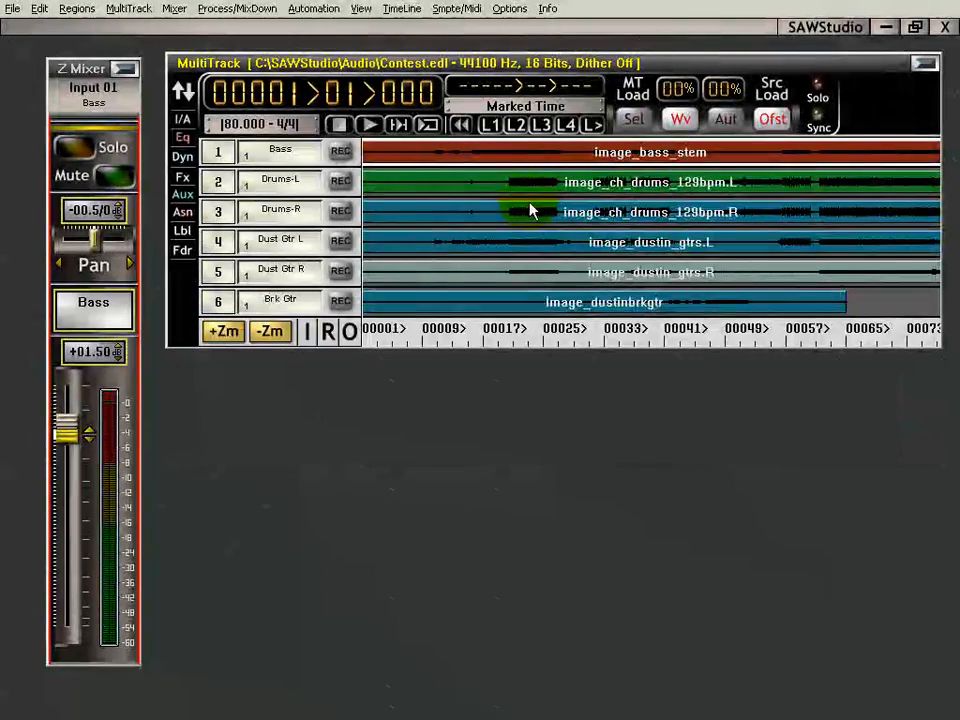
- Increase the track height until the Bass track alone fills the MultiTrack window
{"action": "key", "text": "ctrl+Up"}
{"action": "key", "text": "ctrl+Up"}
{"action": "key", "text": "ctrl+Up"}
{"action": "key", "text": "ctrl+Up"}
{"action": "key", "text": "ctrl+Up"}
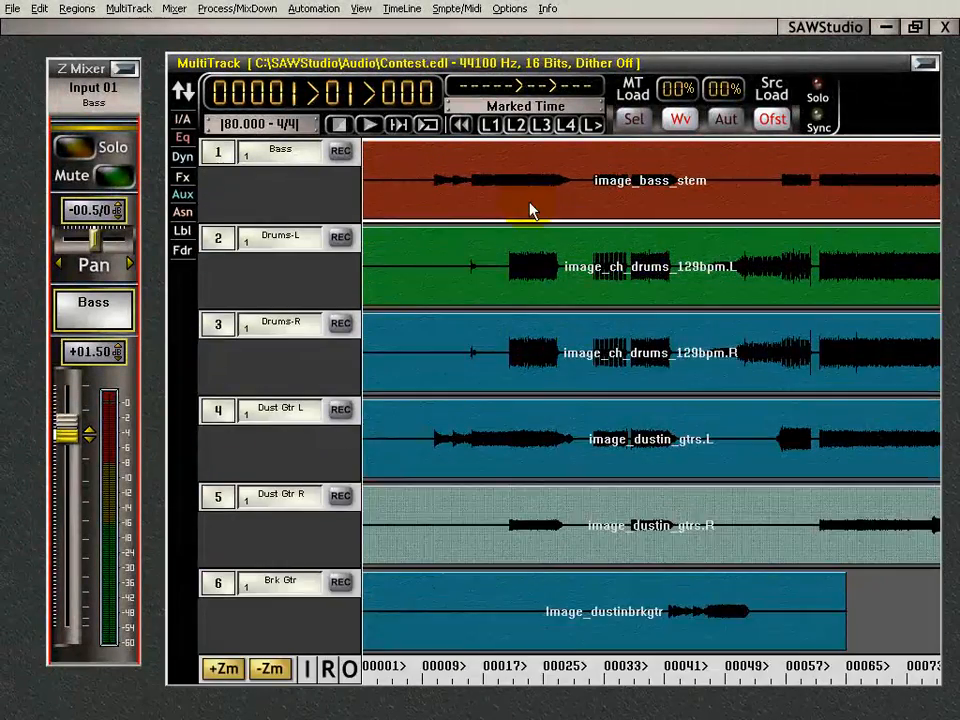
{"action": "key", "text": "ctrl+Up"}
{"action": "key", "text": "ctrl+Up"}
{"action": "key", "text": "ctrl+Up"}
{"action": "key", "text": "ctrl+Up"}
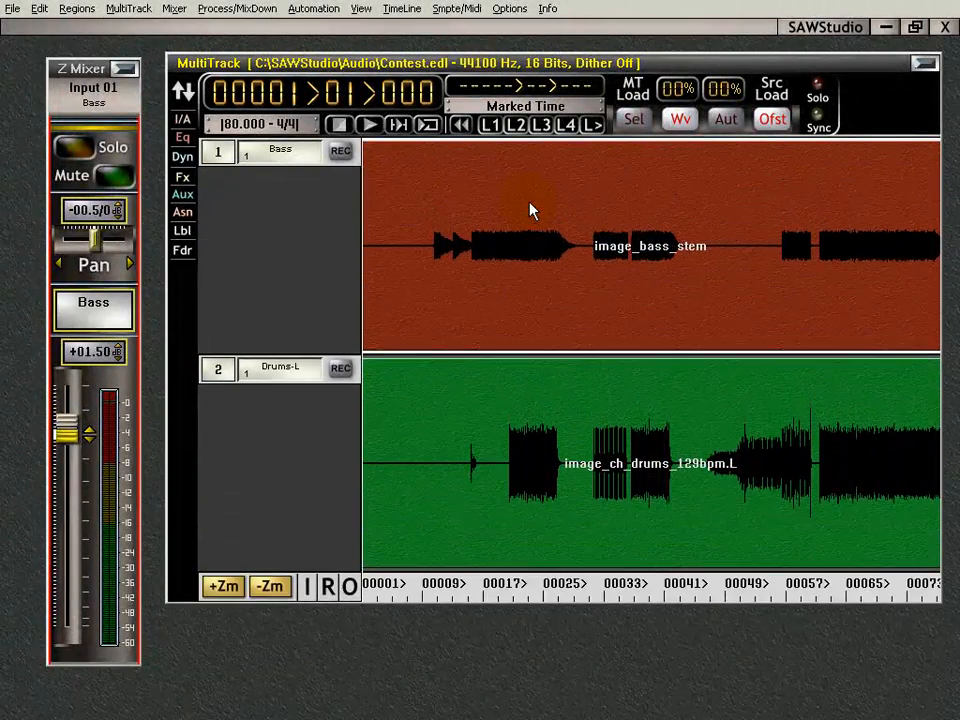
{"action": "key", "text": "ctrl+Up"}
{"action": "key", "text": "ctrl+Up"}
{"action": "key", "text": "ctrl+Up"}
{"action": "key", "text": "ctrl+Up"}
{"action": "key", "text": "ctrl+Up"}
{"action": "key", "text": "ctrl+Up"}
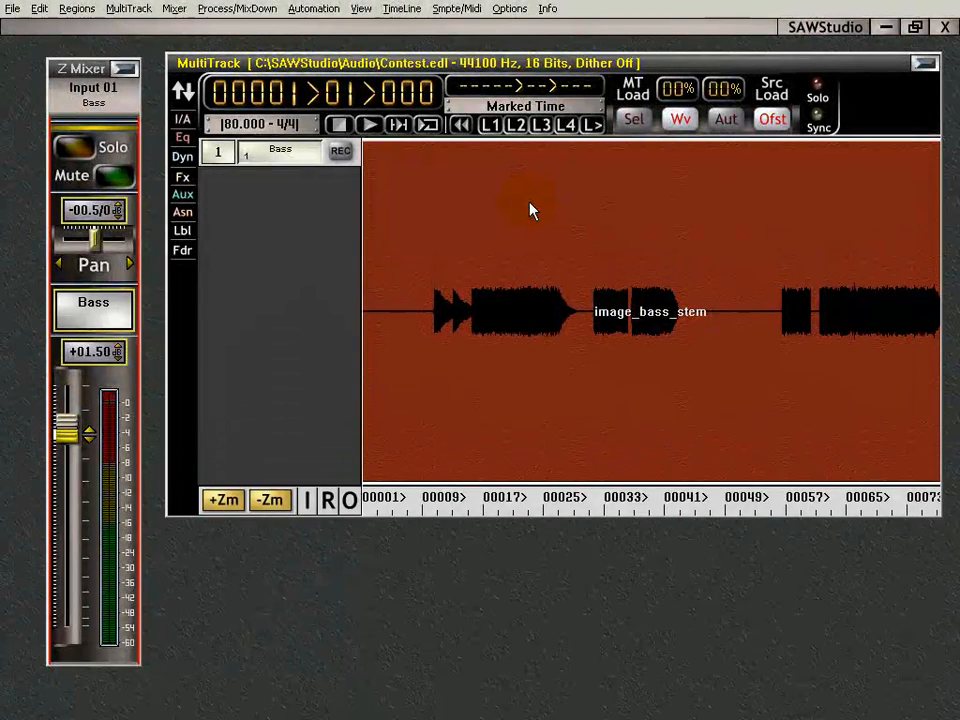
{"action": "key", "text": "ctrl+Up"}
{"action": "key", "text": "ctrl+Up"}
{"action": "key", "text": "ctrl+Up"}
{"action": "key", "text": "ctrl+Up"}
{"action": "key", "text": "ctrl+Up"}
{"action": "key", "text": "ctrl+Up"}
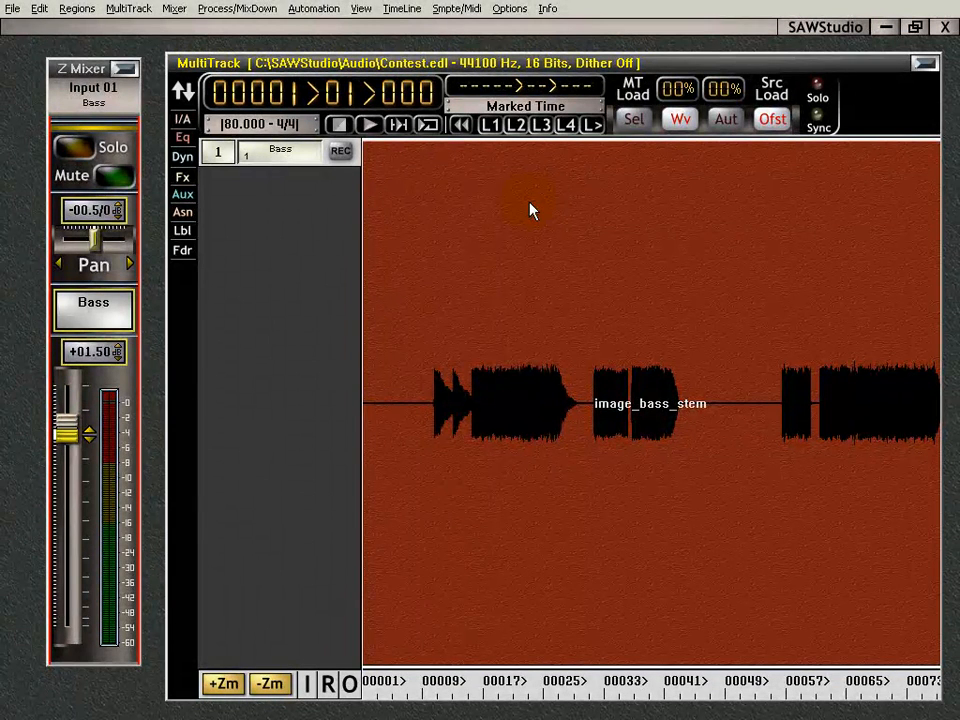
- Zoom the enlarged Bass waveform out to 16-bar divisions, in to two-bar divisions, and back to eight-bar divisions
{"action": "key", "text": "Down"}
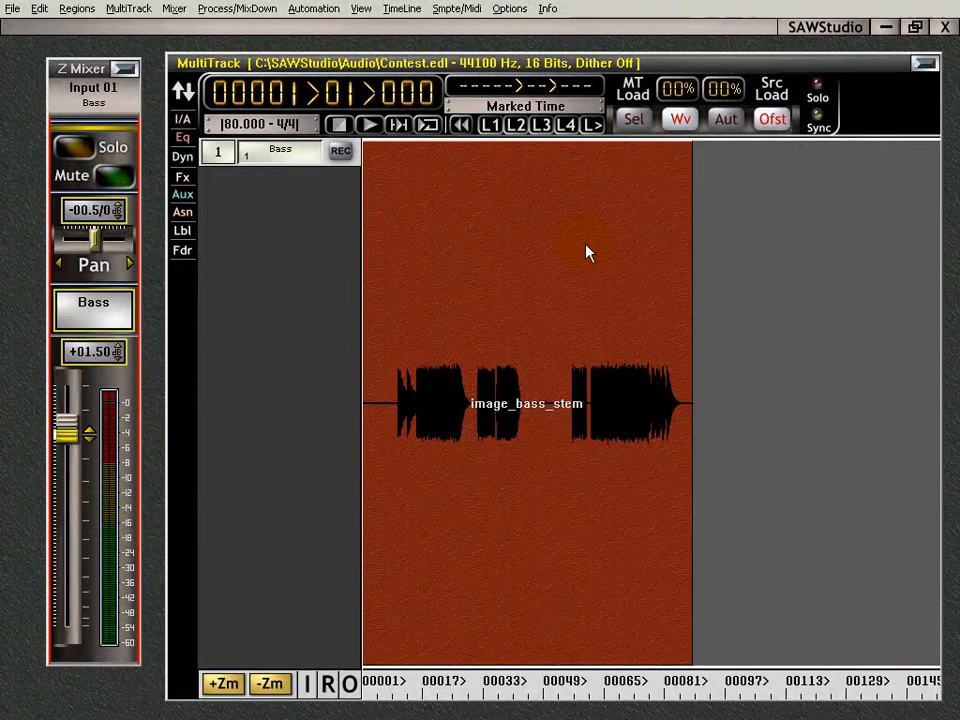
{"action": "key", "text": "Up"}
{"action": "key", "text": "Up"}
{"action": "key", "text": "Up"}
{"action": "key", "text": "Up"}
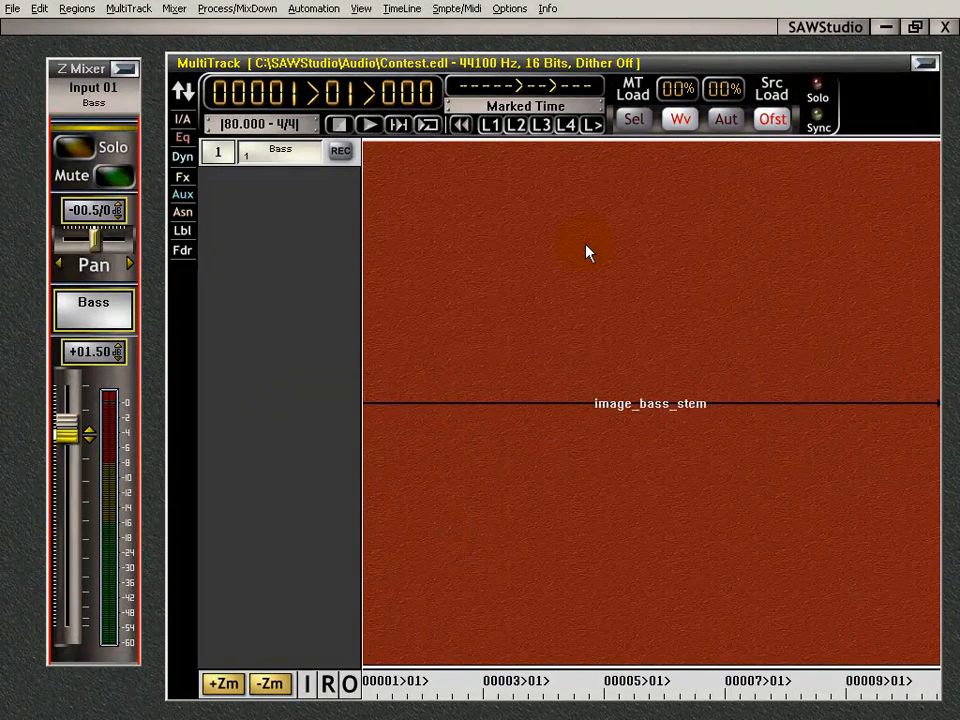
{"action": "key", "text": "Down"}
{"action": "key", "text": "Down"}
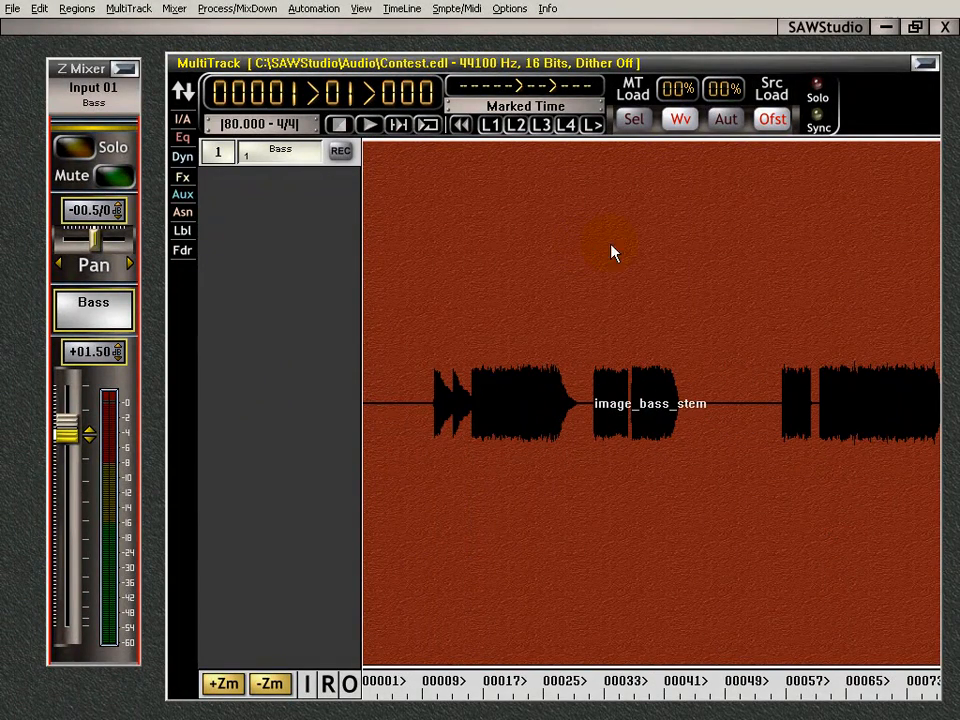
- Place the cursor at 38>01>000 on the Bass track and zoom in there until individual waveform cycles are displayed
{"action": "left_click", "coordinate": [643, 285]}
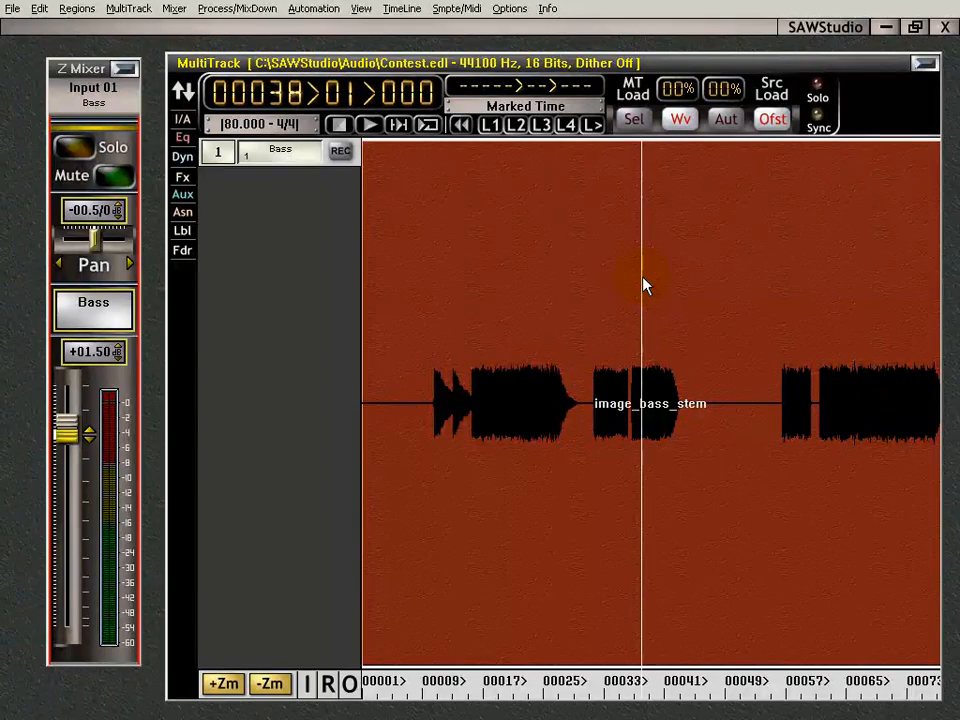
{"action": "key", "text": "Up"}
{"action": "key", "text": "Up"}
{"action": "key", "text": "Up"}
{"action": "key", "text": "Up"}
{"action": "key", "text": "Up"}
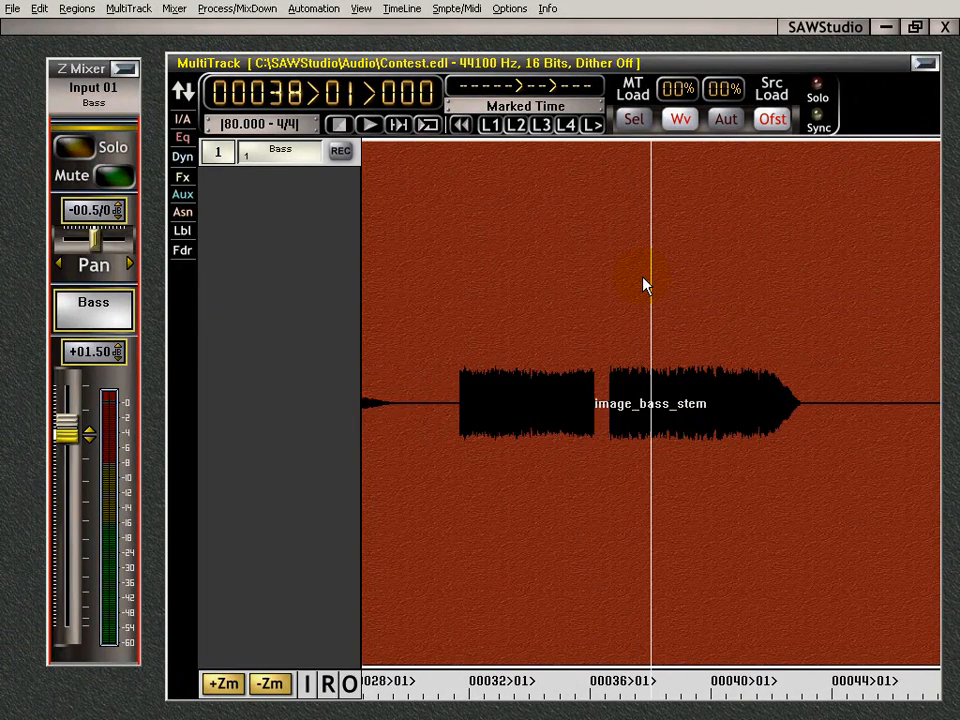
{"action": "key", "text": "Up"}
{"action": "key", "text": "Up"}
{"action": "key", "text": "Up"}
{"action": "key", "text": "Up"}
{"action": "key", "text": "Up"}
{"action": "key", "text": "Up"}
{"action": "key", "text": "Up"}
{"action": "key", "text": "Up"}
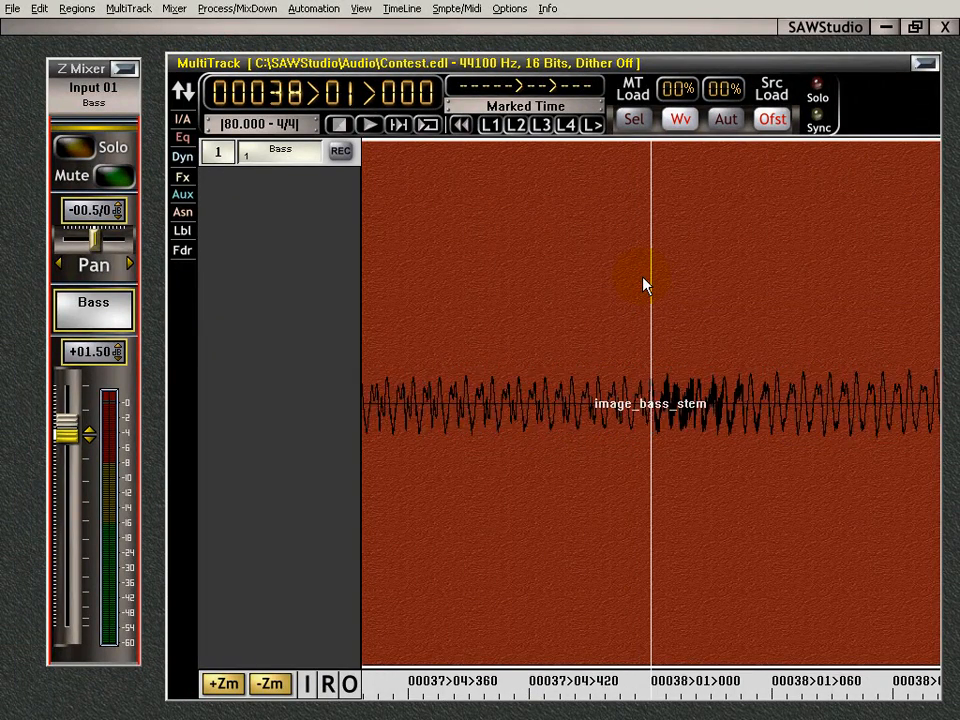
{"action": "key", "text": "Up"}
{"action": "key", "text": "Up"}
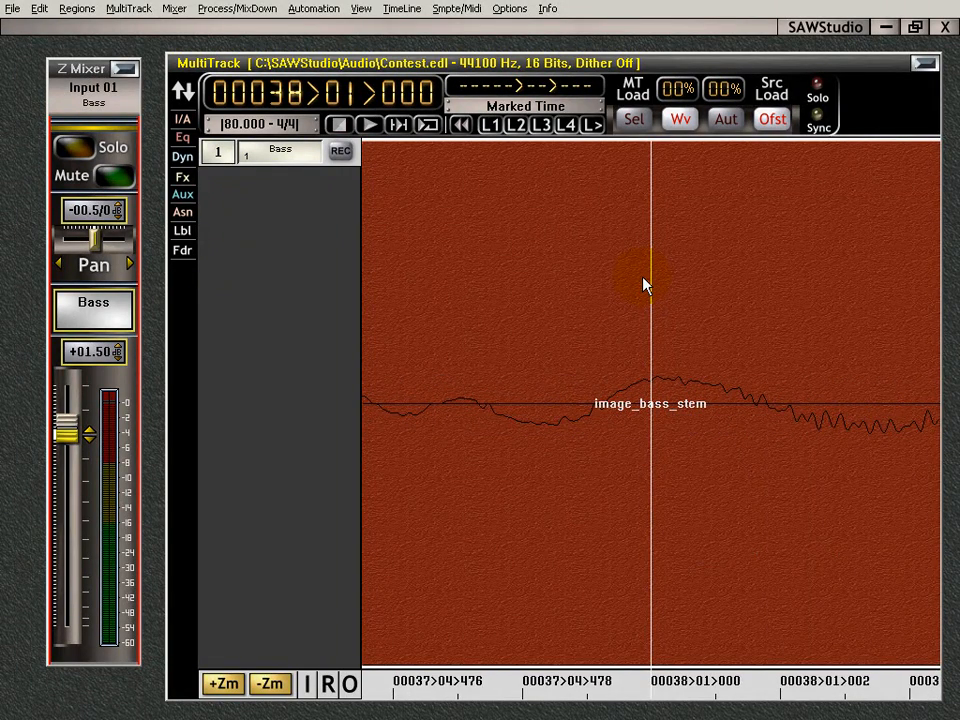
- Zoom the Bass waveform back out to eight-bar ruler divisions
{"action": "key", "text": "ctrl+Down"}
{"action": "key", "text": "ctrl+Up"}
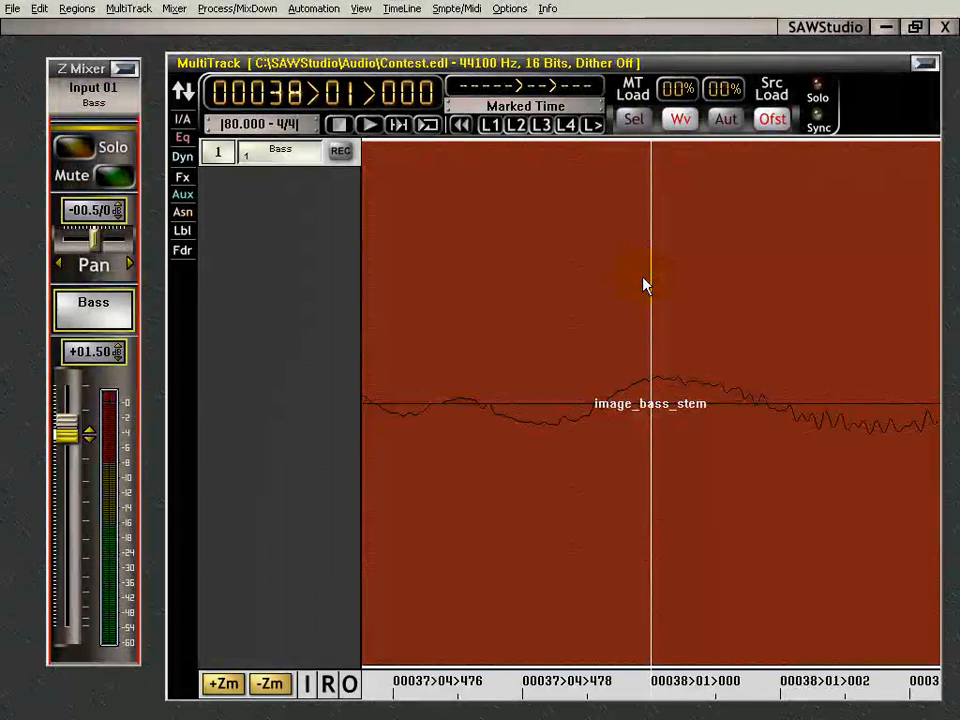
{"action": "key", "text": "ctrl+Down"}
{"action": "key", "text": "ctrl+Down"}
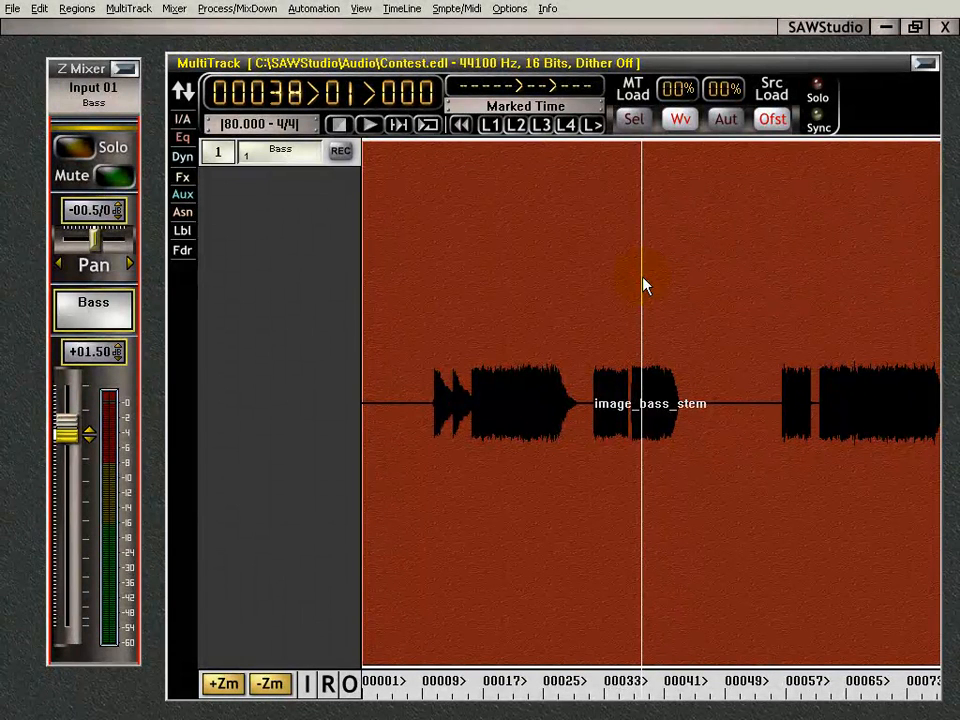
- Step the cursor backward and forward along the Bass track, leaving it at 35>01>000
{"action": "key", "text": "Left"}
{"action": "key", "text": "Left"}
{"action": "key", "text": "Left"}
{"action": "key", "text": "Left"}
{"action": "key", "text": "Left"}
{"action": "key", "text": "Left"}
{"action": "key", "text": "Left"}
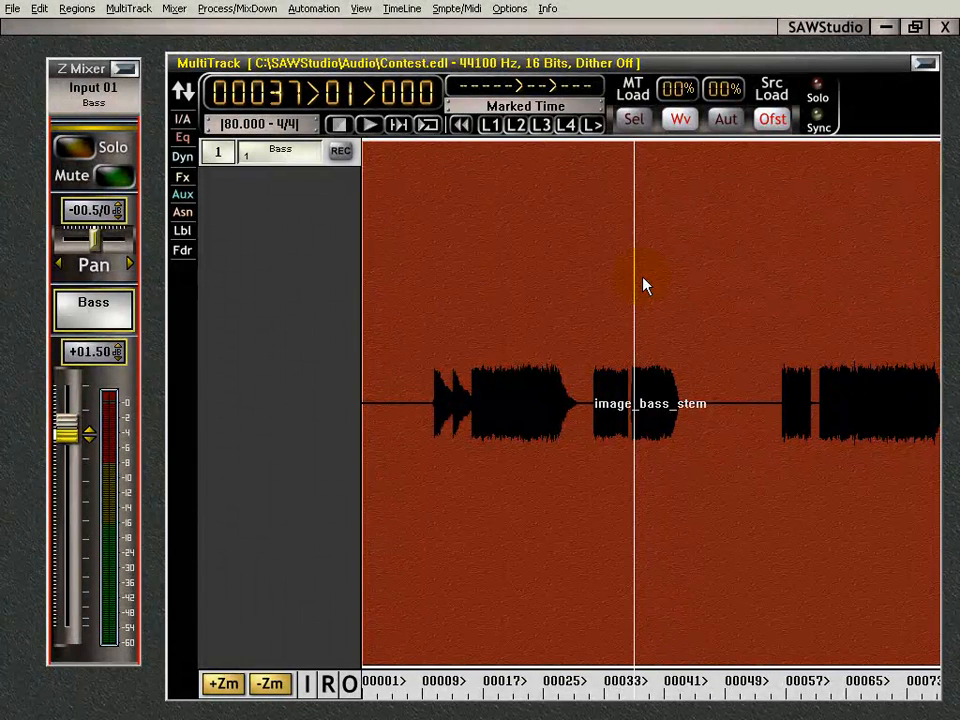
{"action": "key", "text": "Left"}
{"action": "key", "text": "Left"}
{"action": "key", "text": "Left"}
{"action": "key", "text": "Left"}
{"action": "key", "text": "Left"}
{"action": "key", "text": "Right"}
{"action": "key", "text": "Right"}
{"action": "key", "text": "Right"}
{"action": "key", "text": "Right"}
{"action": "key", "text": "Right"}
{"action": "key", "text": "Right"}
{"action": "key", "text": "Right"}
{"action": "key", "text": "Right"}
{"action": "key", "text": "Left"}
{"action": "key", "text": "Left"}
{"action": "key", "text": "Left"}
{"action": "key", "text": "Left"}
{"action": "key", "text": "Left"}
{"action": "key", "text": "Left"}
{"action": "key", "text": "Left"}
{"action": "key", "text": "Left"}
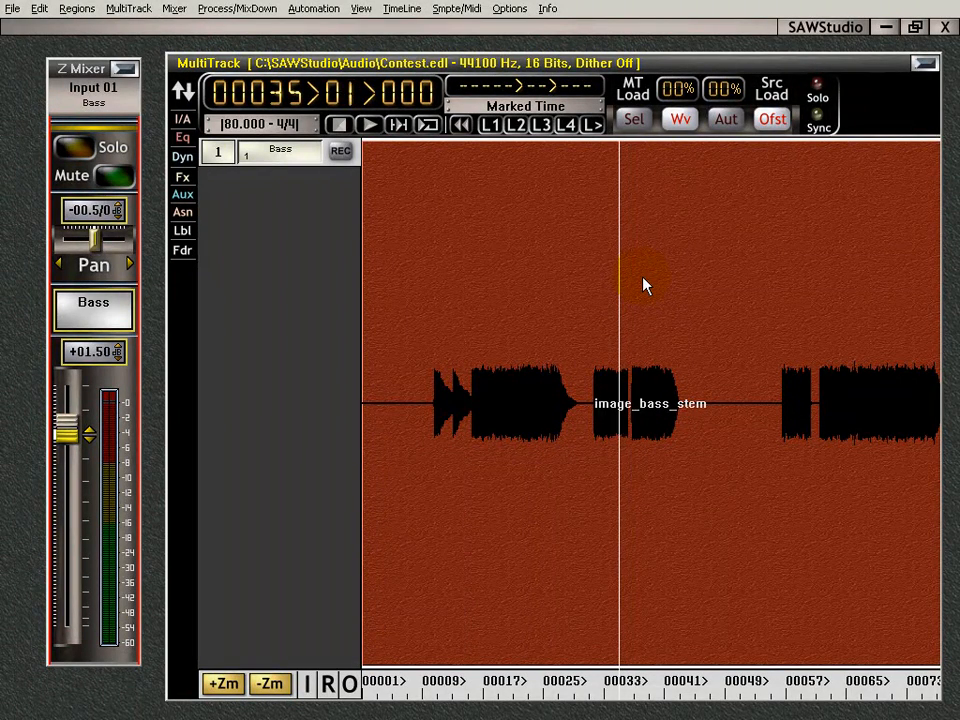
- Reduce the track height to the minimum and enlarge the MultiTrack window downward to show tracks 1 to 16
{"action": "key", "text": "Down"}
{"action": "key", "text": "Down"}
{"action": "key", "text": "Down"}
{"action": "key", "text": "Down"}
{"action": "key", "text": "Down"}
{"action": "key", "text": "Down"}
{"action": "key", "text": "Down"}
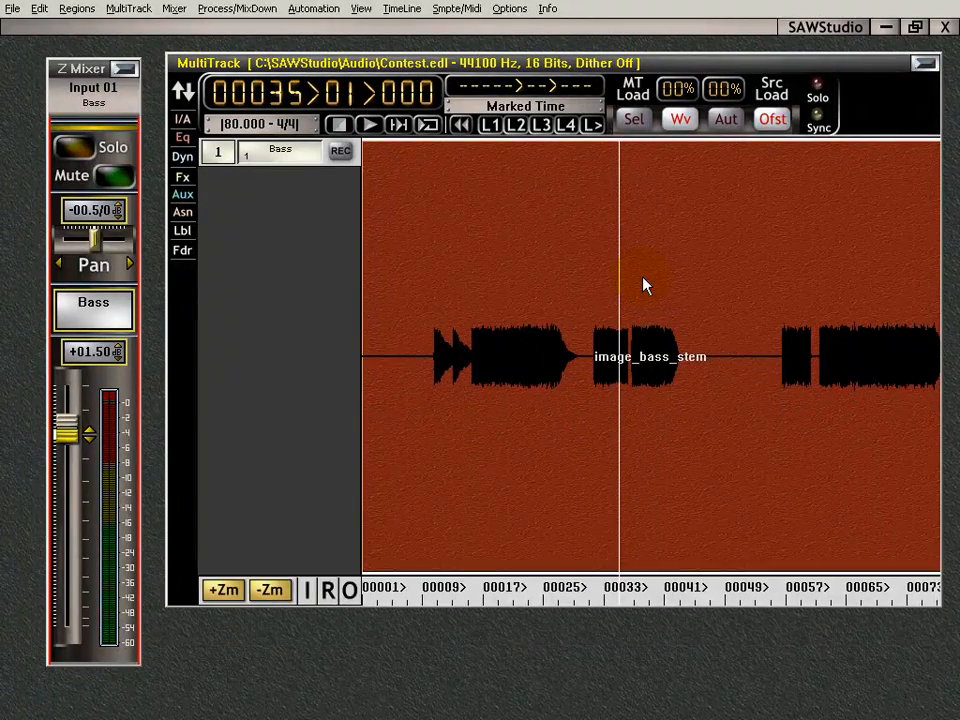
{"action": "key", "text": "Down"}
{"action": "key", "text": "Down"}
{"action": "key", "text": "Down"}
{"action": "key", "text": "Down"}
{"action": "key", "text": "Down"}
{"action": "key", "text": "Down"}
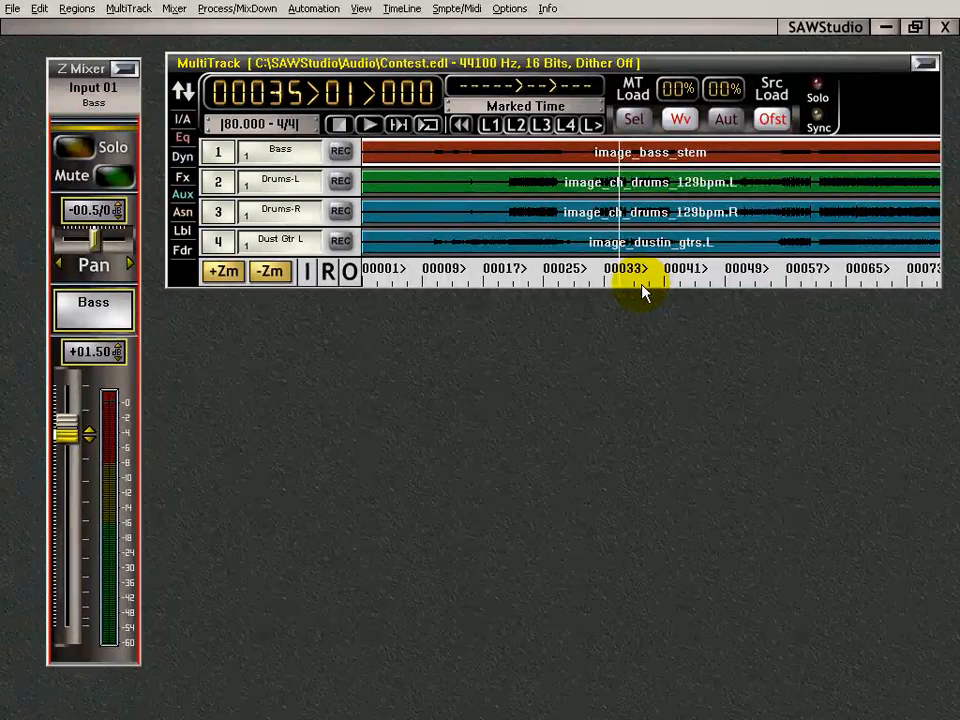
{"action": "left_click_drag", "start_coordinate": [638, 498], "coordinate": [641, 671]}
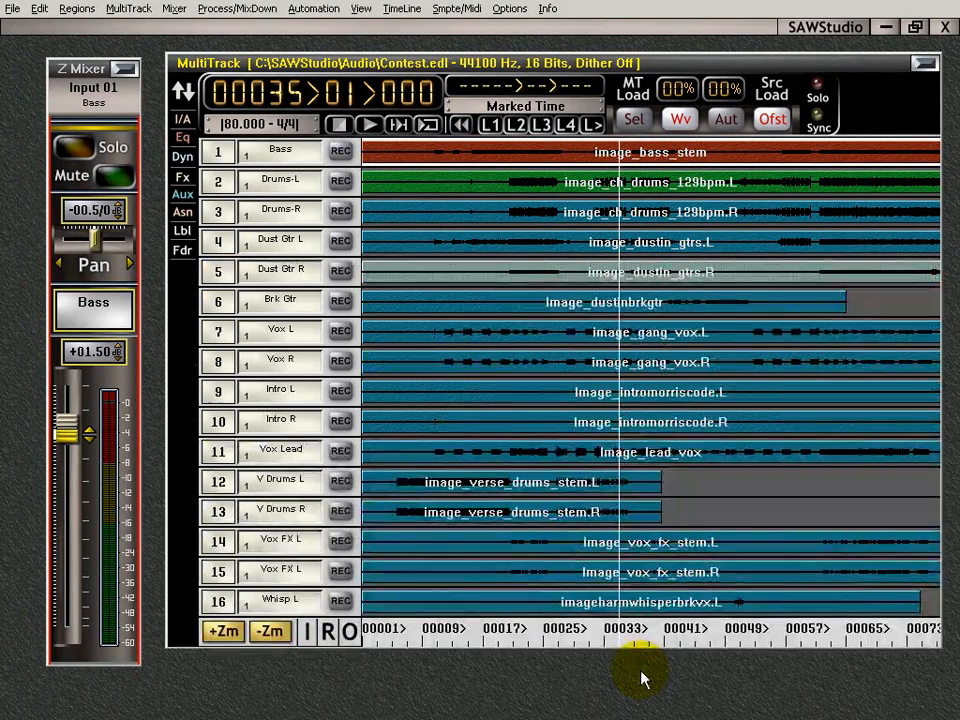
- Select the Vox L track and move the cursor freely across different tracks and time positions, ending at 9>02>000 on Dust Gtr R
{"action": "left_click", "coordinate": [622, 332]}
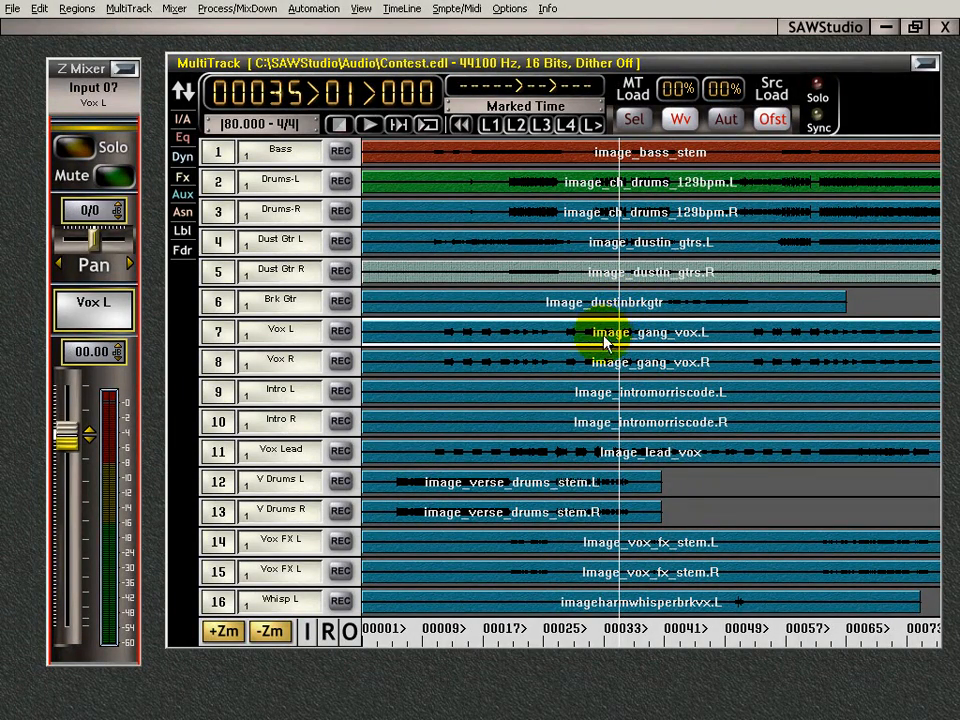
{"action": "left_click", "coordinate": [601, 334]}
{"action": "left_click", "coordinate": [420, 268]}
{"action": "left_click", "coordinate": [484, 186]}
{"action": "left_click", "coordinate": [754, 238]}
{"action": "left_click", "coordinate": [797, 392]}
{"action": "left_click", "coordinate": [514, 446]}
{"action": "left_click", "coordinate": [416, 233]}
{"action": "left_click", "coordinate": [630, 212]}
{"action": "left_click", "coordinate": [683, 322]}
{"action": "left_click", "coordinate": [560, 422]}
{"action": "left_click", "coordinate": [435, 306]}
{"action": "left_click", "coordinate": [690, 276]}
{"action": "left_click", "coordinate": [716, 301]}
{"action": "left_click", "coordinate": [484, 304]}
{"action": "left_click", "coordinate": [409, 300]}
{"action": "left_click", "coordinate": [606, 300]}
{"action": "left_click", "coordinate": [706, 294]}
{"action": "left_click", "coordinate": [424, 289]}
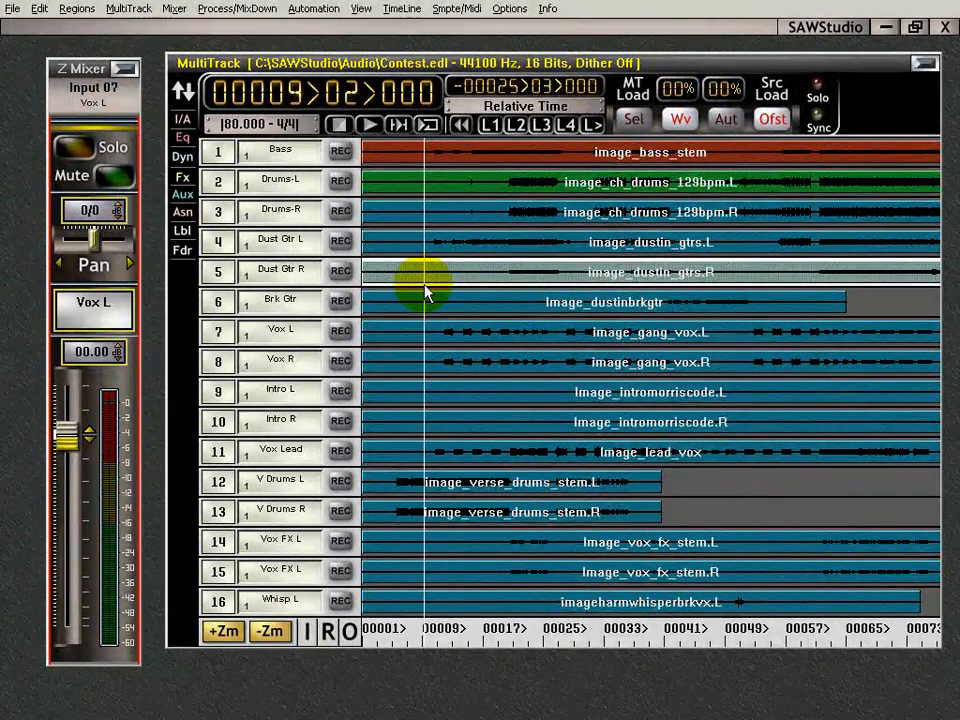
- Place the cursor at 15>02>000 on the Dust Gtr R track and zoom in there to 120-tick ruler divisions
{"action": "left_click", "coordinate": [381, 291]}
{"action": "left_click", "coordinate": [369, 289]}
{"action": "left_click", "coordinate": [469, 284]}
{"action": "left_click_drag", "start_coordinate": [468, 280], "coordinate": [470, 278]}
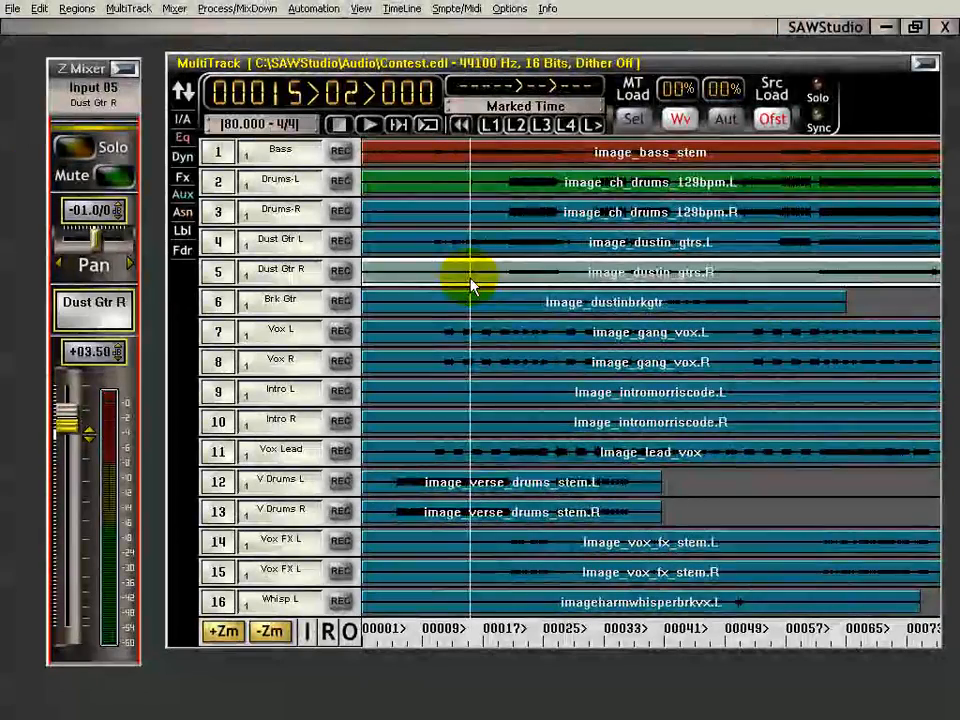
{"action": "key", "text": "Up"}
{"action": "key", "text": "Up"}
{"action": "key", "text": "Up"}
{"action": "key", "text": "Up"}
{"action": "key", "text": "Up"}
{"action": "key", "text": "Up"}
{"action": "key", "text": "Up"}
{"action": "key", "text": "Up"}
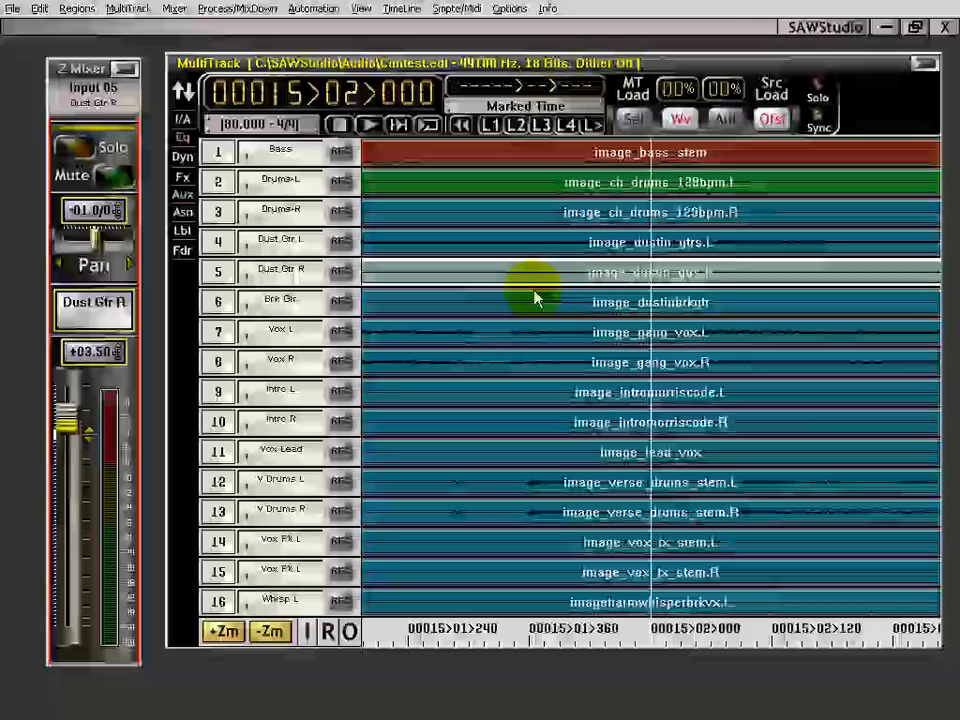
- Select the Vox L track at 15>02>000 and return the cursor to the Dust Gtr R track at the same time
{"action": "left_click", "coordinate": [656, 334]}
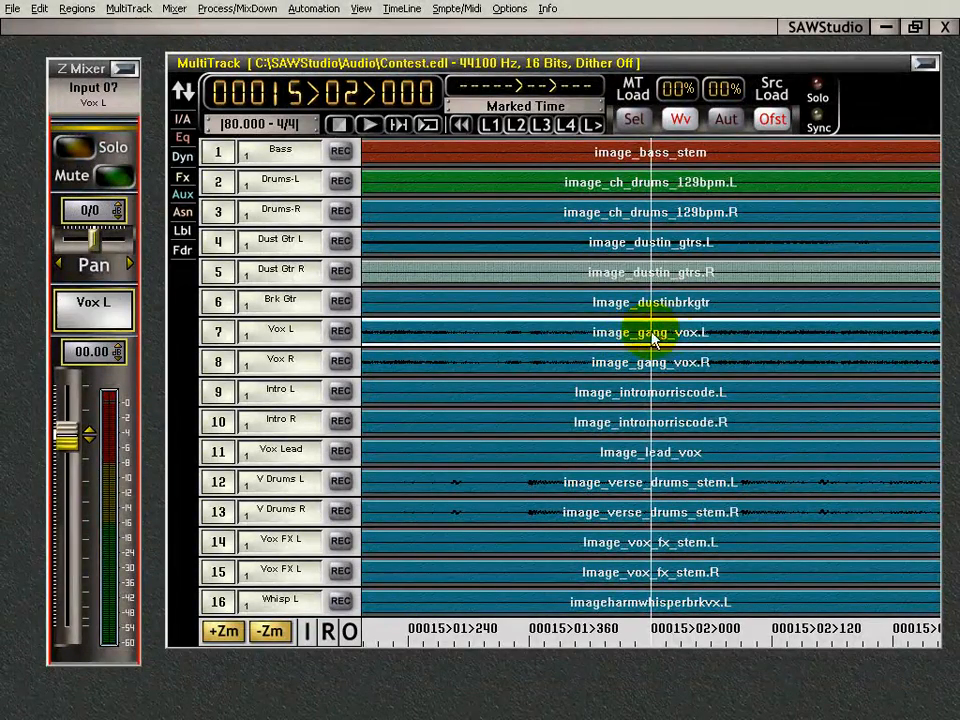
{"action": "left_click_drag", "start_coordinate": [582, 345], "coordinate": [640, 290]}
{"action": "left_click", "coordinate": [652, 272]}
{"action": "left_click_drag", "start_coordinate": [653, 274], "coordinate": [700, 275]}
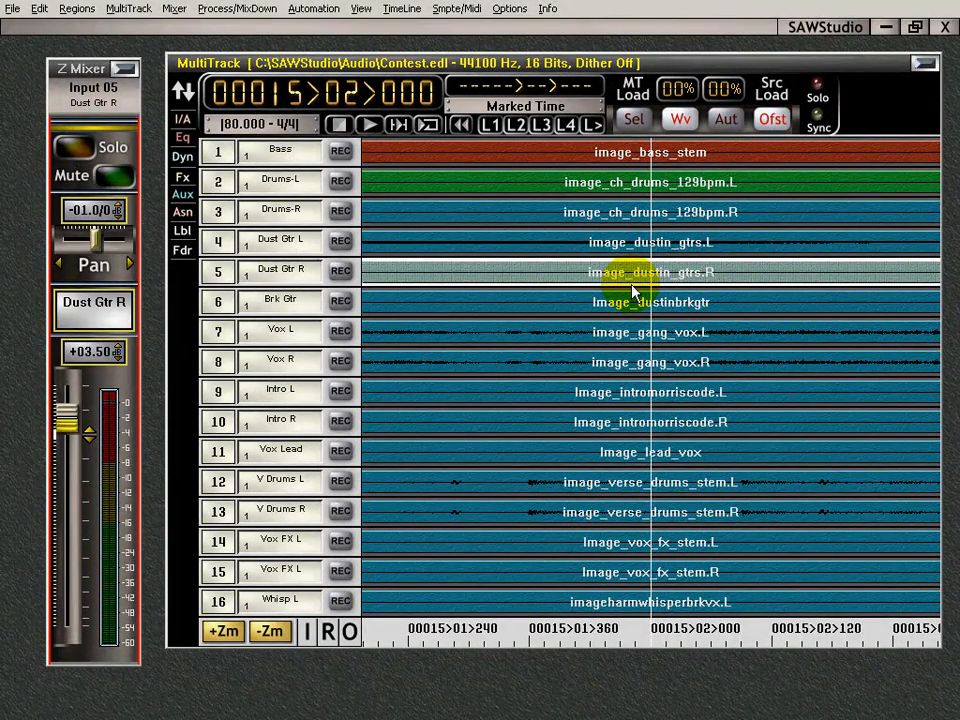
- Zoom the timeline out around the cursor on Dust Gtr R to one-bar ruler divisions
{"action": "key", "text": "Down"}
{"action": "key", "text": "Down"}
{"action": "key", "text": "Down"}
{"action": "key", "text": "Down"}
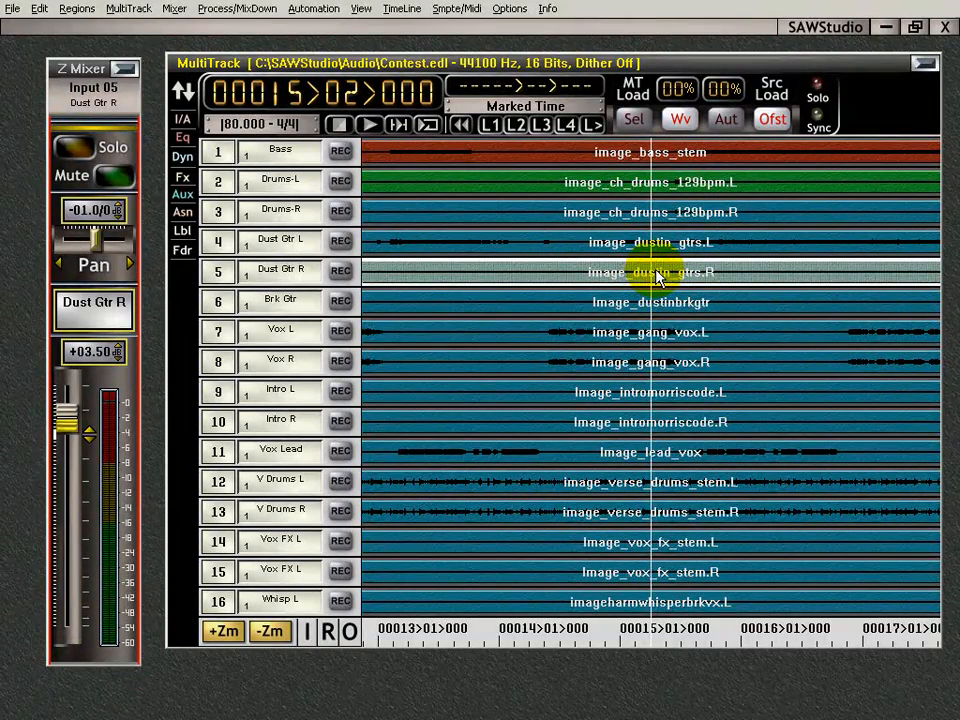
- Move the cursor to 14>02>000 on Dust Gtr L, and scroll along the timeline to 23>02>129 on Drums-L
{"action": "left_click_drag", "start_coordinate": [665, 276], "coordinate": [537, 255]}
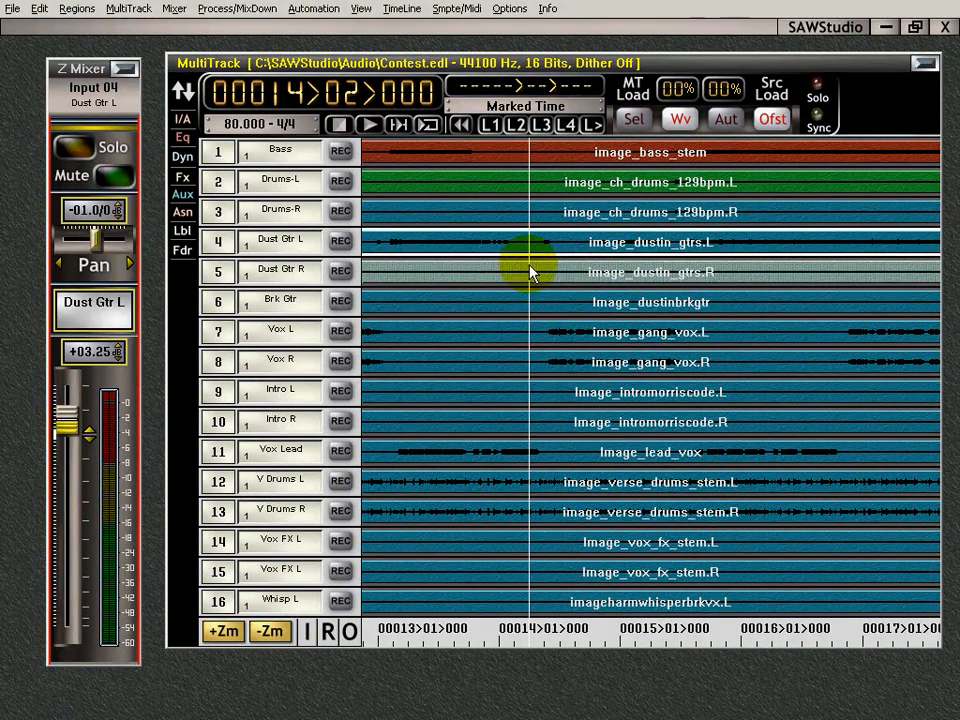
{"action": "left_click", "coordinate": [530, 272]}
{"action": "left_click_drag", "start_coordinate": [530, 280], "coordinate": [537, 199]}
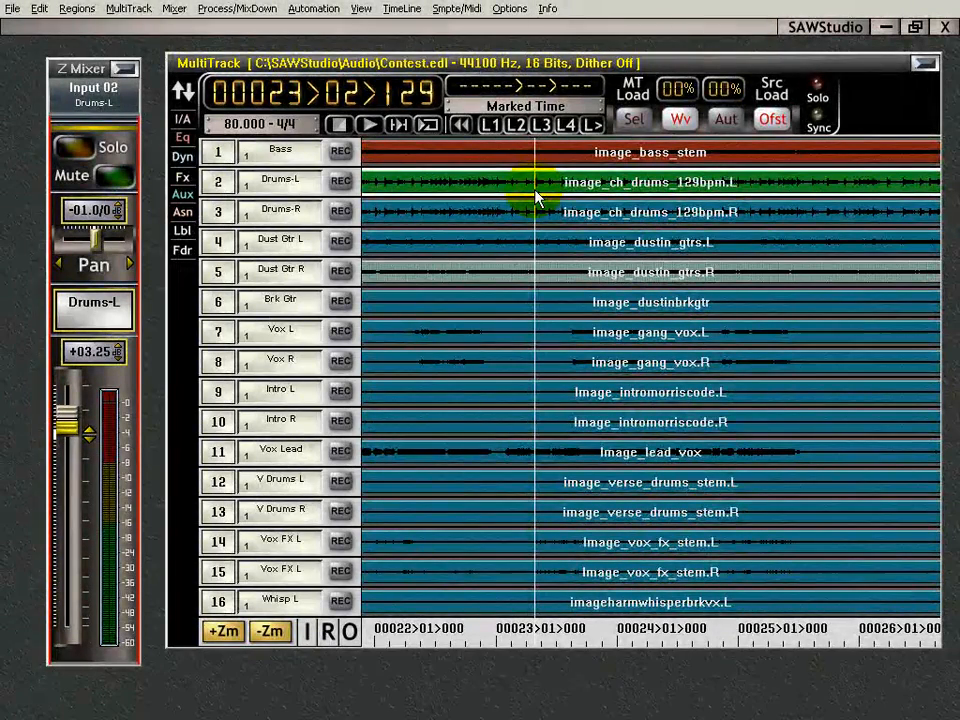
- Increase the track height until only the Bass, Drums-L and Drums-R tracks fill the MultiTrack window
{"action": "key", "text": "ctrl+Up"}
{"action": "key", "text": "ctrl+Up"}
{"action": "key", "text": "ctrl+Up"}
{"action": "key", "text": "ctrl+Up"}
{"action": "key", "text": "ctrl+Up"}
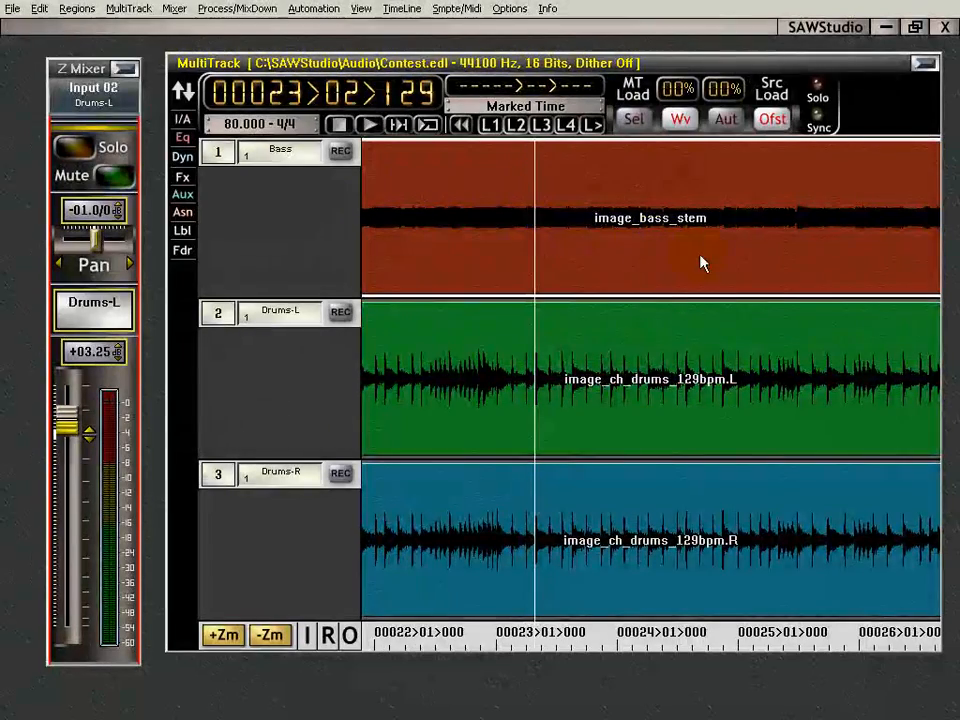
- Scroll the enlarged tracks back along the timeline and down, leaving the cursor at 5>02>219 on Dust Gtr L
{"action": "left_click", "coordinate": [610, 258]}
{"action": "left_click_drag", "start_coordinate": [536, 270], "coordinate": [408, 245]}
{"action": "left_click_drag", "start_coordinate": [498, 145], "coordinate": [388, 317]}
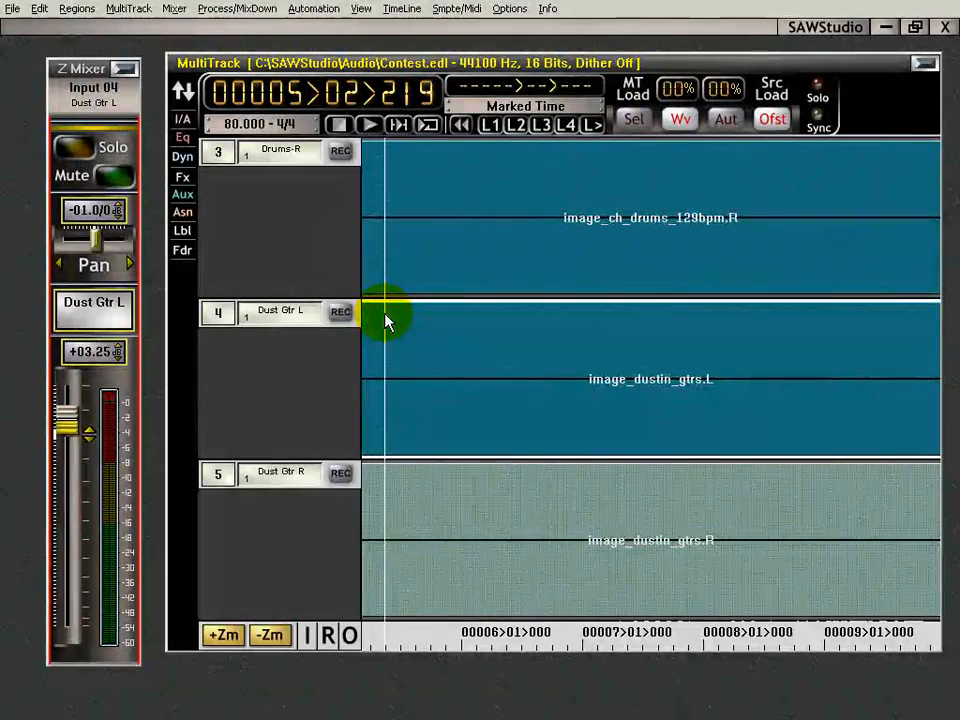
- Shrink the tracks to minimum height again and extend the MultiTrack window to show tracks 3 to 18
{"action": "key", "text": "shift+Down"}
{"action": "key", "text": "shift+Down"}
{"action": "key", "text": "shift+Down"}
{"action": "key", "text": "shift+Down"}
{"action": "key", "text": "shift+Down"}
{"action": "key", "text": "shift+Down"}
{"action": "key", "text": "shift+Down"}
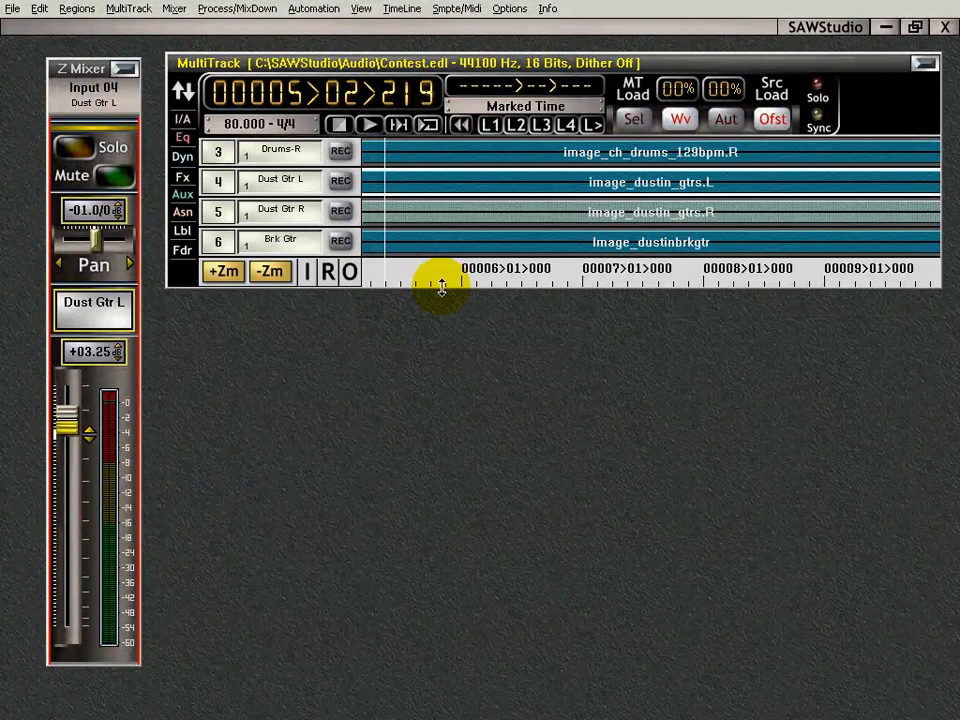
{"action": "left_click_drag", "start_coordinate": [447, 666], "coordinate": [449, 674]}
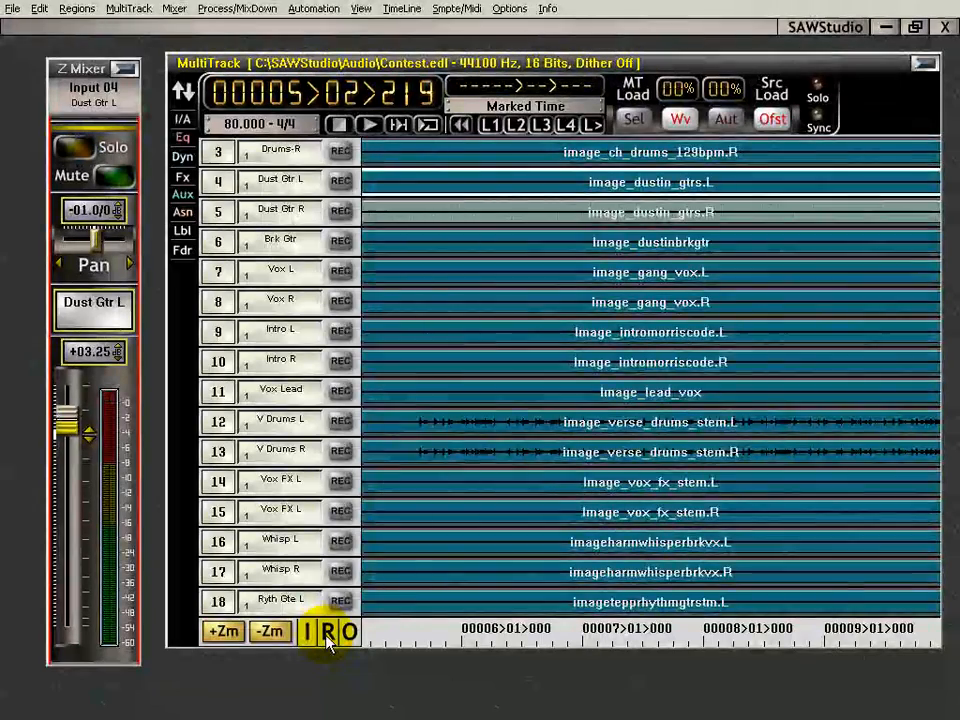
- Jump the MultiTrack display to the return tracks, the output tracks and back to the first input track, twice
{"action": "left_click", "coordinate": [327, 634]}
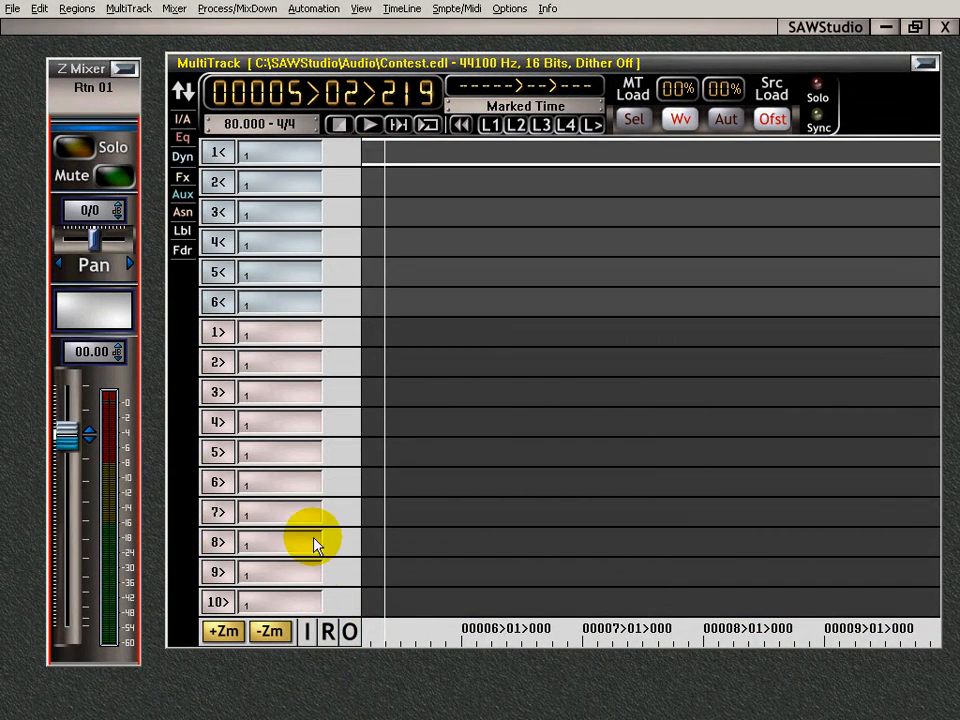
{"action": "left_click", "coordinate": [350, 634]}
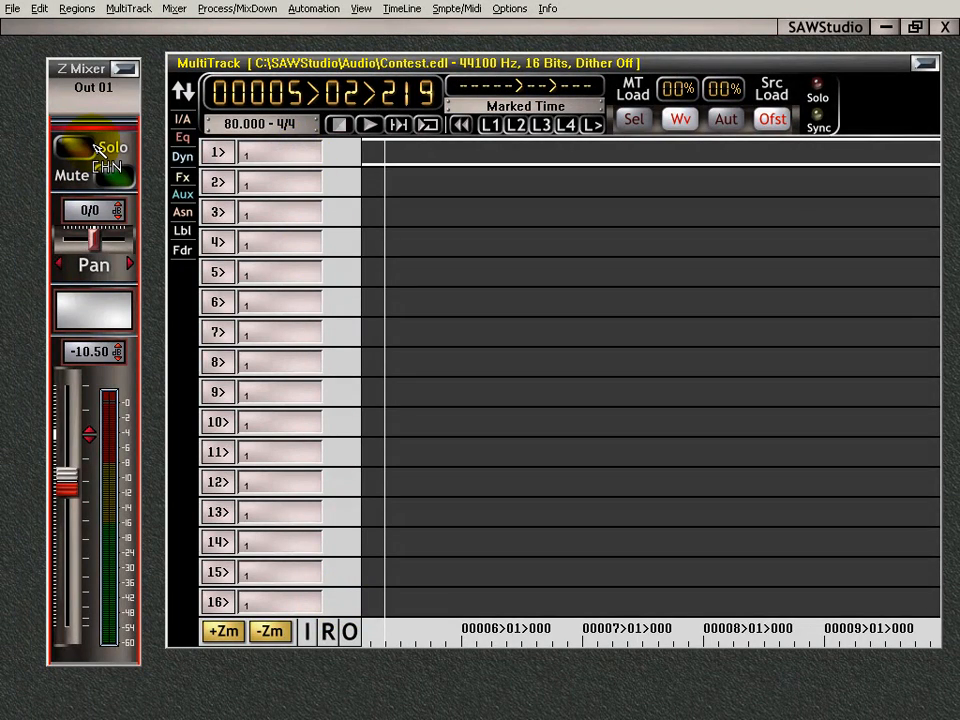
{"action": "left_click", "coordinate": [309, 640]}
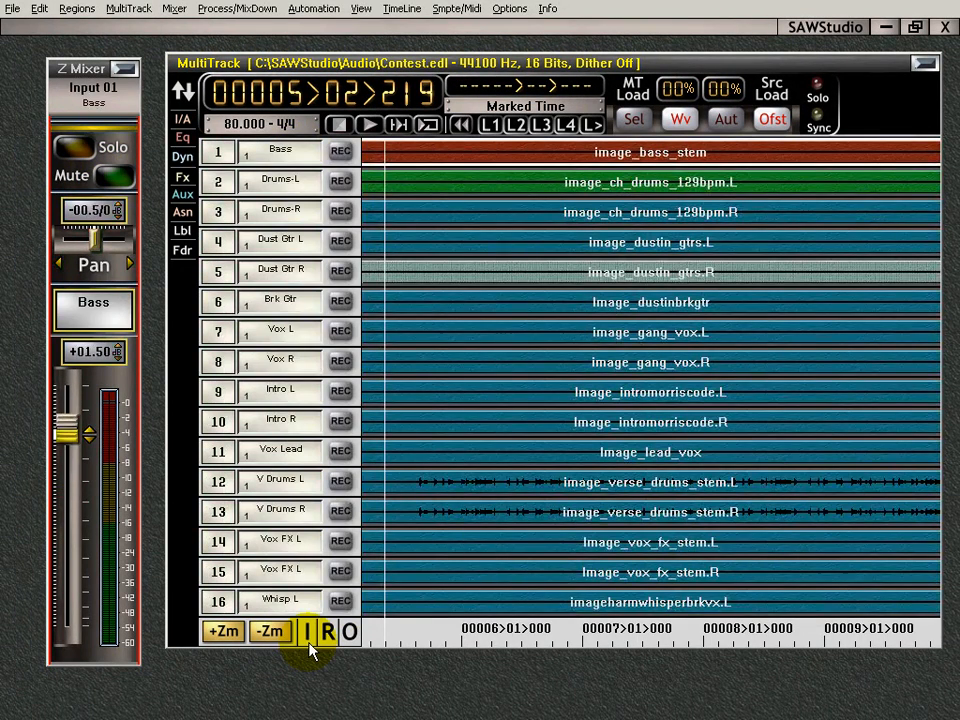
{"action": "left_click", "coordinate": [330, 634]}
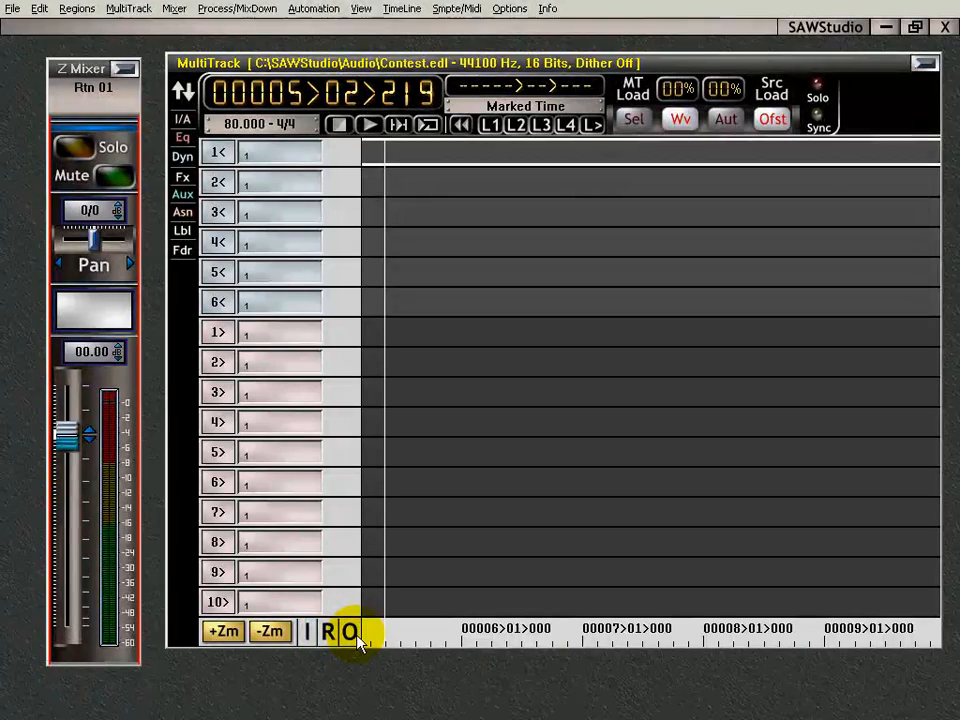
{"action": "left_click", "coordinate": [351, 632]}
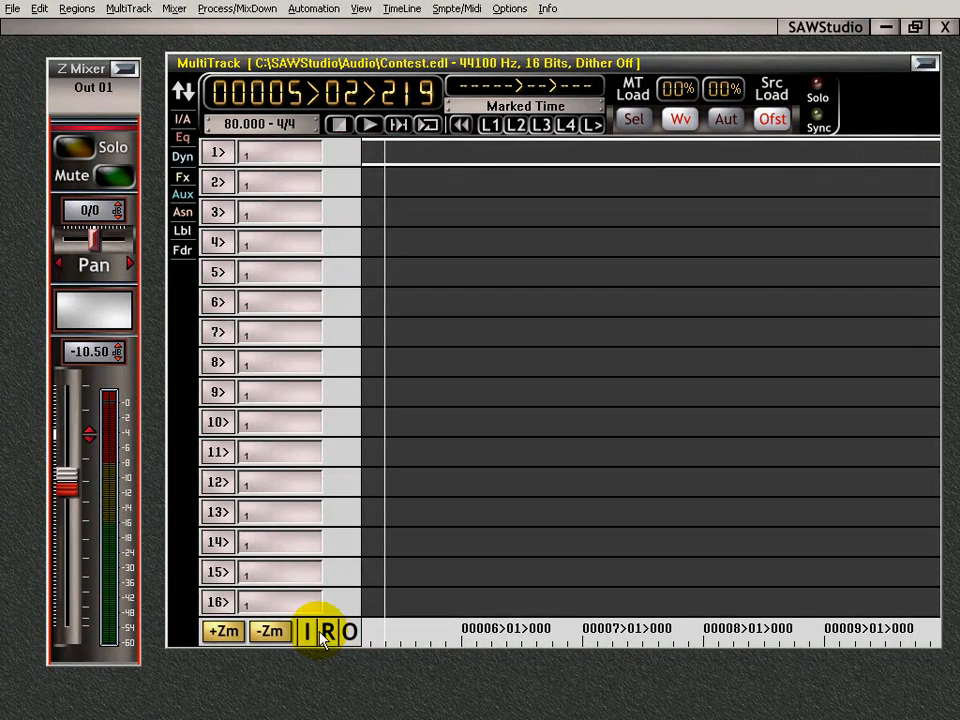
{"action": "left_click", "coordinate": [308, 635]}
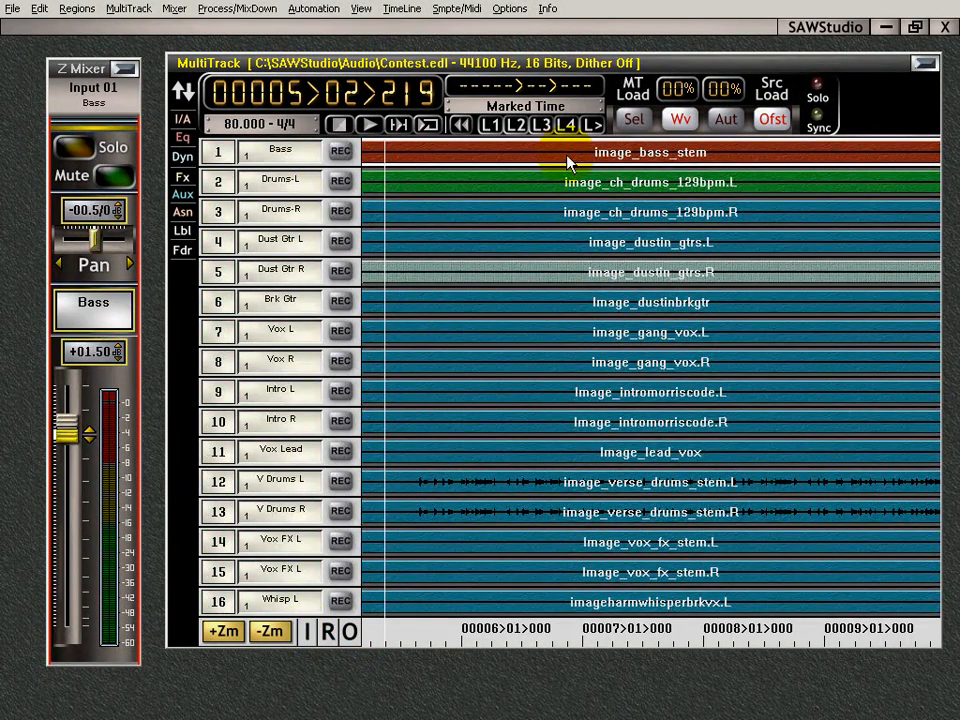